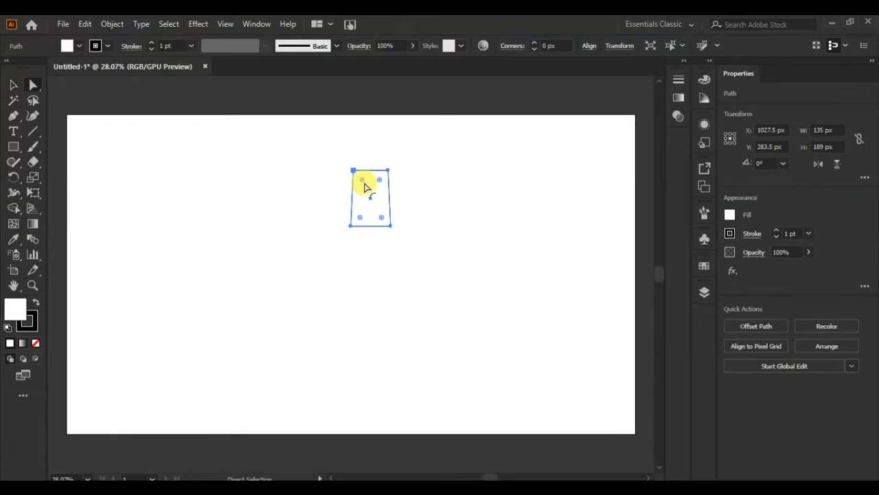
- Round the corners of the trapezoid to about 22 px
{"action": "left_click_drag", "start_coordinate": [365, 186], "coordinate": [362, 181]}
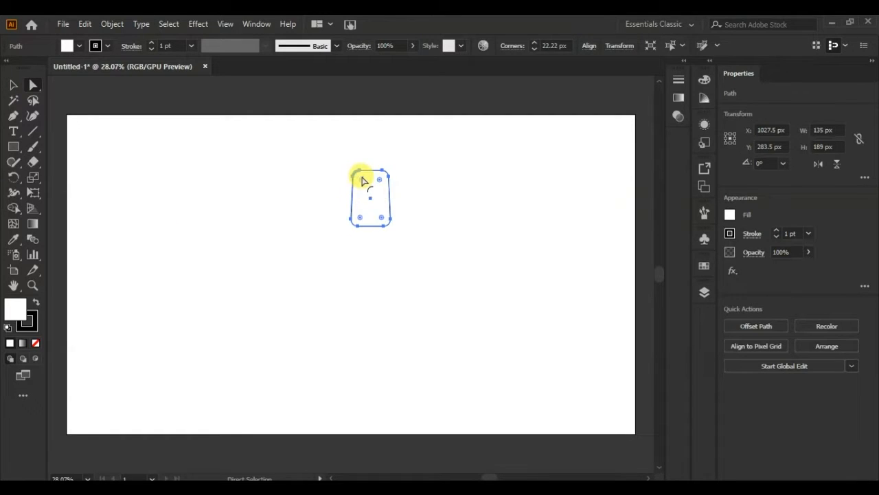
{"action": "left_click", "coordinate": [437, 240]}
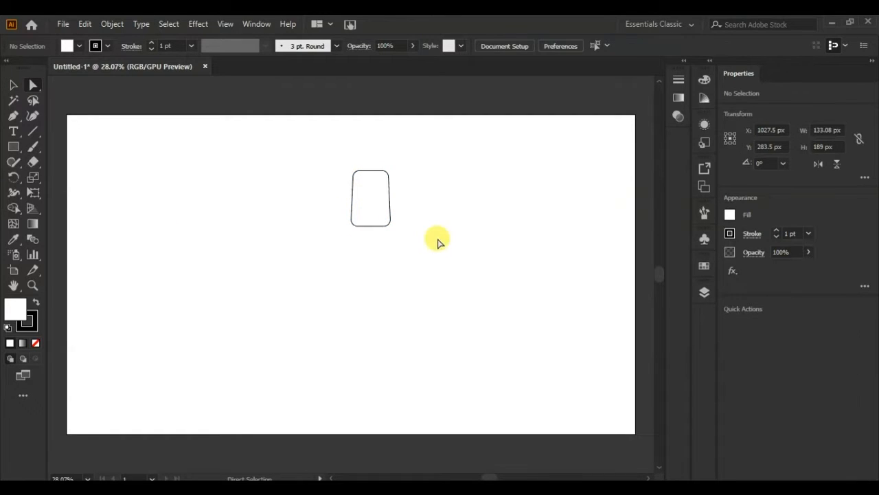
- Draw a narrow shaft rectangle about 16 by 402 px below the trapezoid and centre both shapes horizontally on the artboard
{"action": "left_click", "coordinate": [15, 147]}
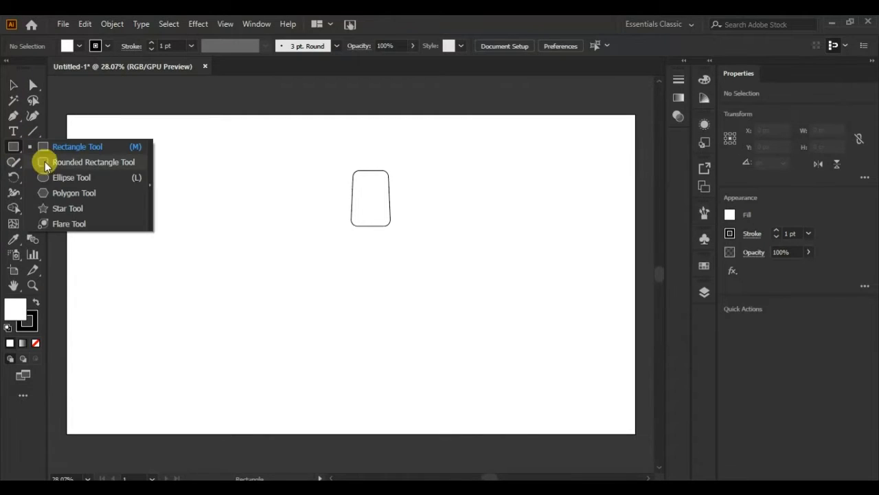
{"action": "left_click", "coordinate": [83, 161]}
{"action": "left_click_drag", "start_coordinate": [366, 219], "coordinate": [370, 337]}
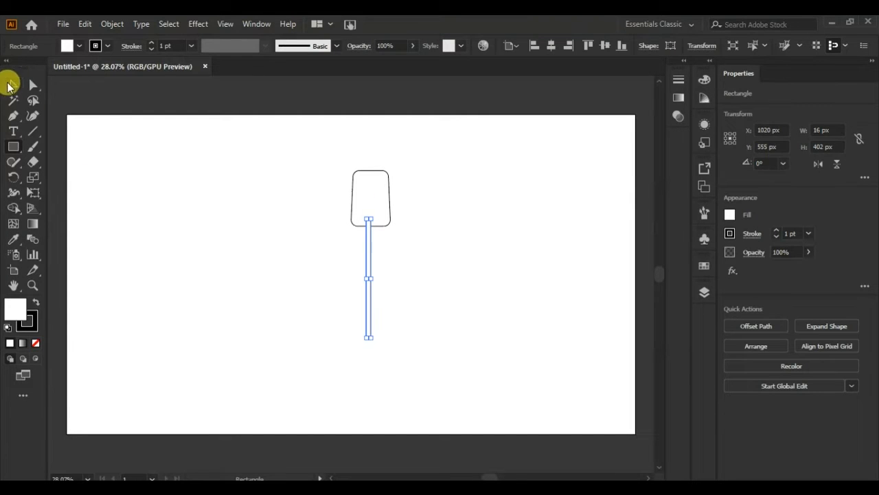
{"action": "left_click", "coordinate": [12, 85]}
{"action": "left_click_drag", "start_coordinate": [308, 340], "coordinate": [309, 340]}
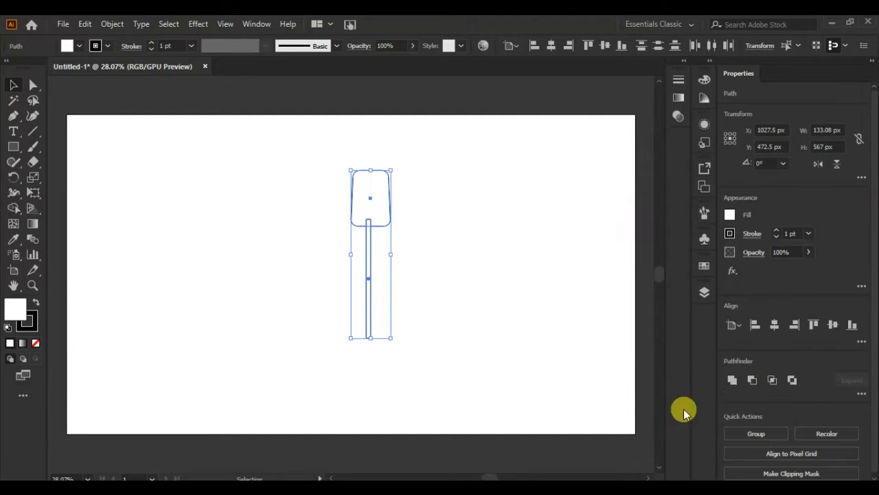
{"action": "left_click", "coordinate": [775, 326]}
{"action": "left_click", "coordinate": [493, 292]}
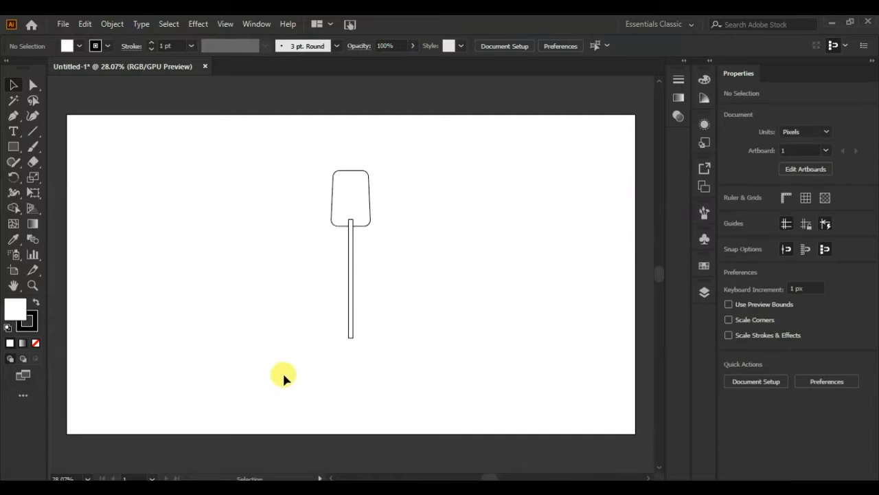
- Draw a handle rectangle about 34 by 202 px over the shaft's lower end, centred with the other shapes
{"action": "left_click_drag", "start_coordinate": [12, 151], "coordinate": [44, 153]}
{"action": "left_click_drag", "start_coordinate": [346, 324], "coordinate": [356, 383]}
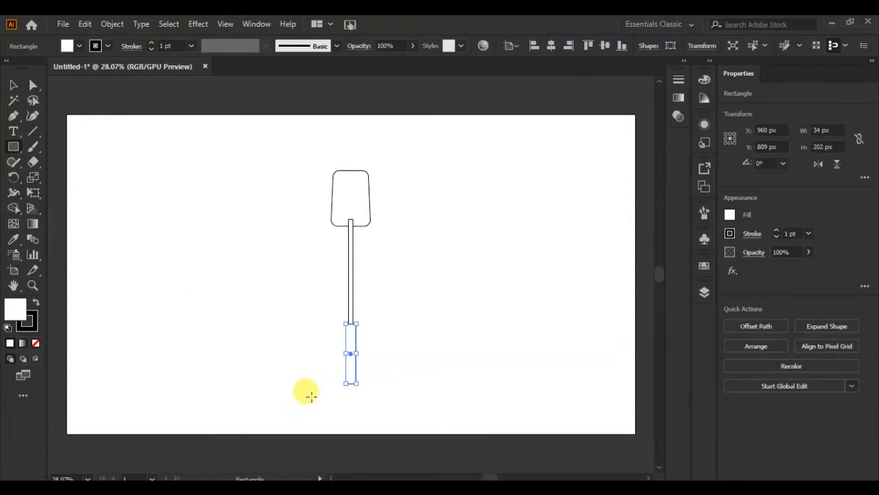
{"action": "left_click", "coordinate": [13, 84]}
{"action": "left_click_drag", "start_coordinate": [312, 387], "coordinate": [314, 387]}
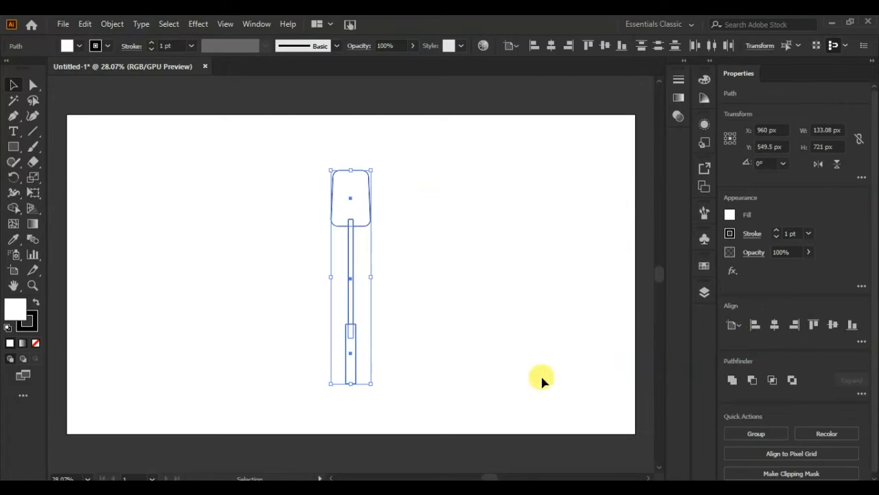
{"action": "left_click", "coordinate": [514, 296]}
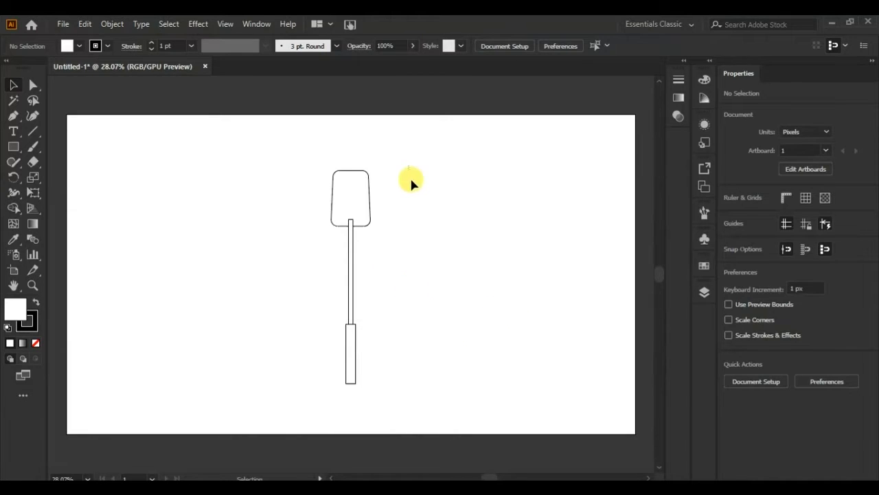
- Unite the blade, shaft and handle into a single spatula shape
{"action": "left_click_drag", "start_coordinate": [411, 182], "coordinate": [288, 367]}
{"action": "left_click", "coordinate": [731, 381]}
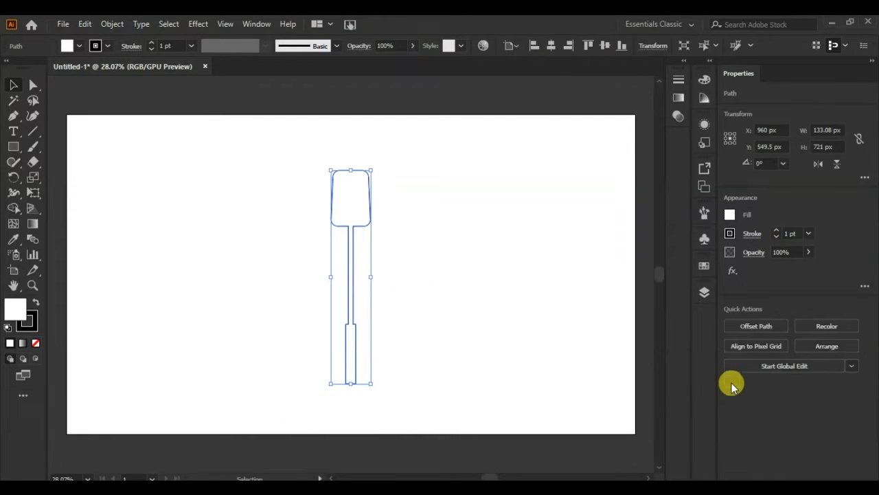
{"action": "left_click", "coordinate": [526, 333]}
- Round the corners where the shaft meets the blade and handle, and at the handle's end
{"action": "key", "text": "a"}
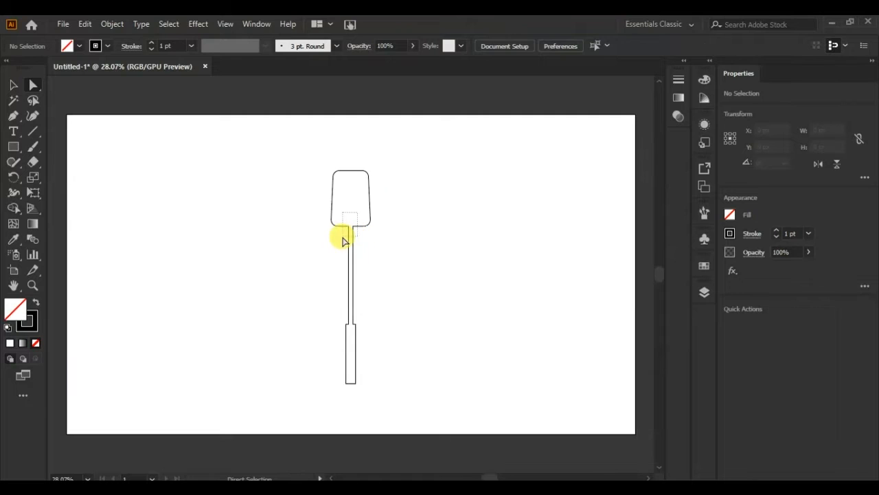
{"action": "left_click", "coordinate": [348, 226]}
{"action": "left_click_drag", "start_coordinate": [338, 238], "coordinate": [324, 259]}
{"action": "key", "text": "v"}
- Swap the spatula's fill and stroke so it has a black fill and no stroke
{"action": "key", "text": "ctrl+0"}
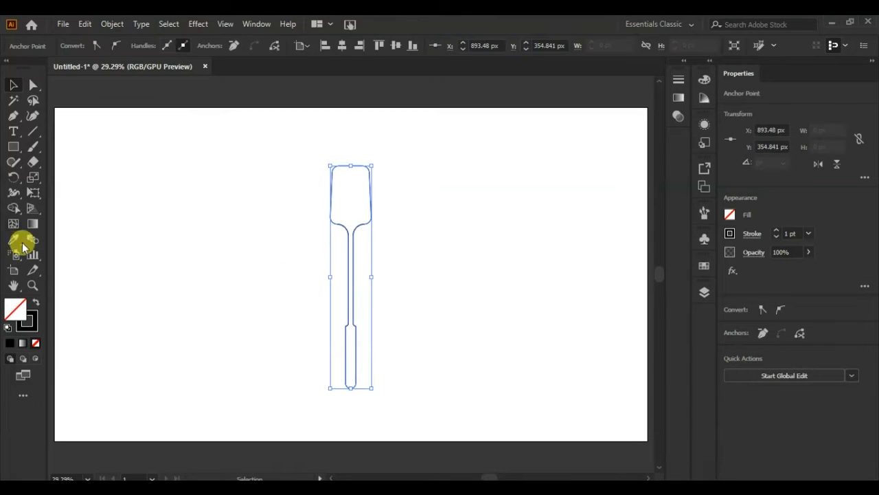
{"action": "left_click", "coordinate": [37, 303]}
{"action": "left_click", "coordinate": [141, 313]}
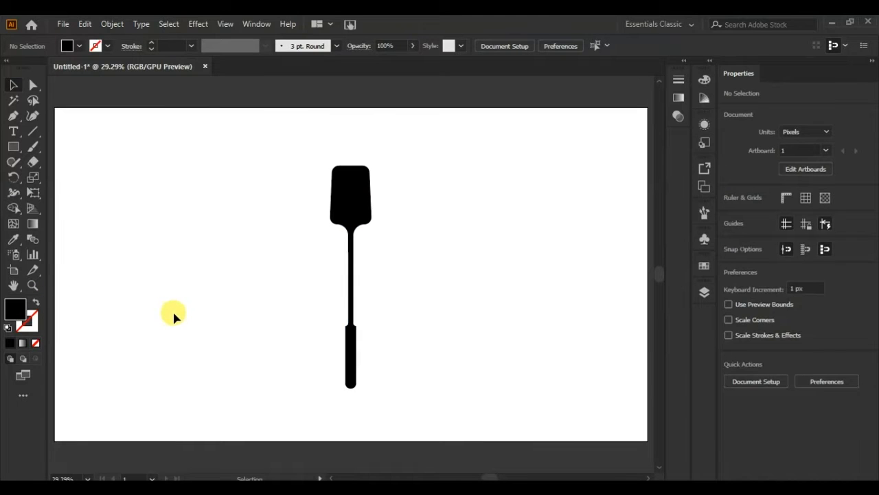
- Draw a vertical rounded bar about 18 by 144 px beside the spatula and duplicate it into three evenly spaced bars
{"action": "left_click", "coordinate": [13, 146]}
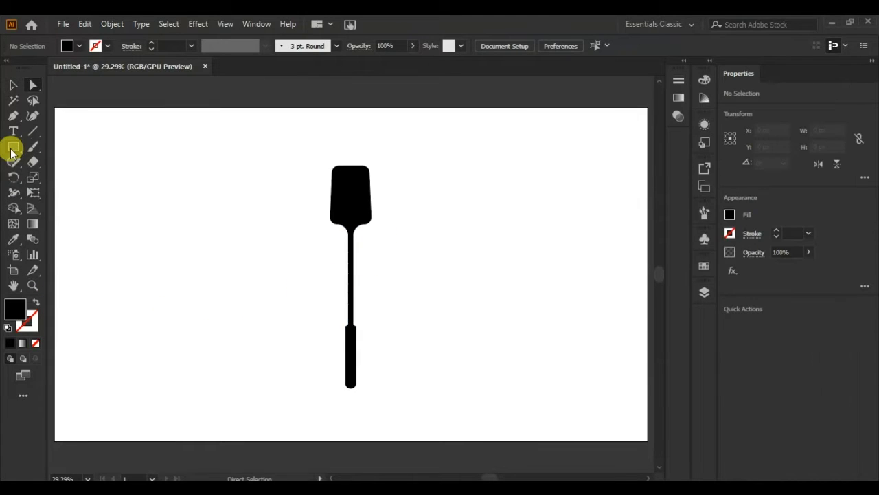
{"action": "left_click", "coordinate": [45, 163]}
{"action": "mouse_move", "coordinate": [122, 204]}
{"action": "left_mouse_down"}
{"action": "mouse_move", "coordinate": [131, 251]}
{"action": "mouse_move", "coordinate": [126, 227]}
{"action": "mouse_move", "coordinate": [136, 230]}
{"action": "left_mouse_up"}
{"action": "left_click", "coordinate": [12, 88]}
{"action": "key", "text": "ctrl+d"}
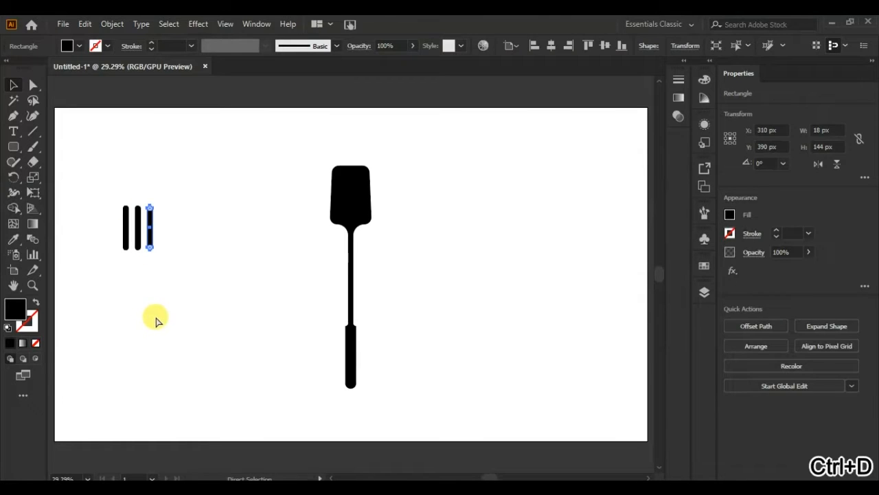
- Move the three bars onto the spatula blade at about 87 by 135 px overall and nudge them to its centre
{"action": "left_click_drag", "start_coordinate": [183, 203], "coordinate": [102, 274]}
{"action": "left_click_drag", "start_coordinate": [132, 229], "coordinate": [361, 193]}
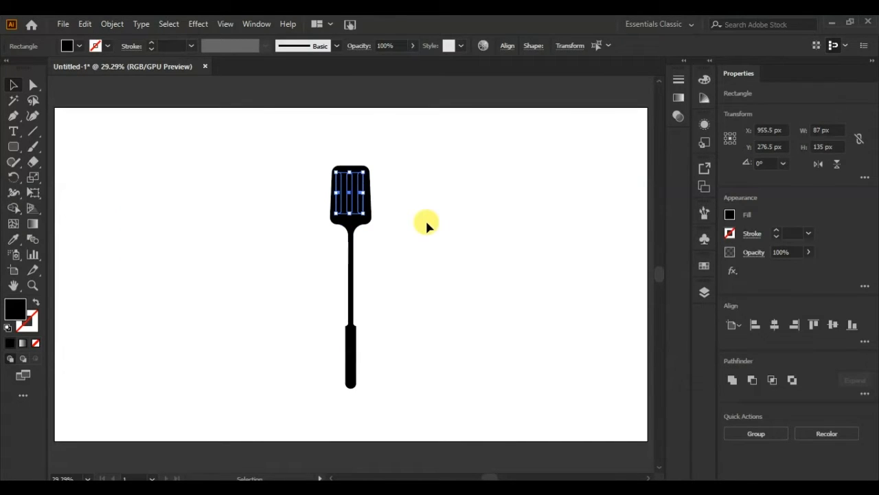
{"action": "key", "text": "Right"}
{"action": "key", "text": "Right"}
{"action": "key", "text": "Right"}
{"action": "key", "text": "Right"}
{"action": "key", "text": "Right"}
{"action": "key", "text": "Right"}
{"action": "key", "text": "Right"}
{"action": "key", "text": "Right"}
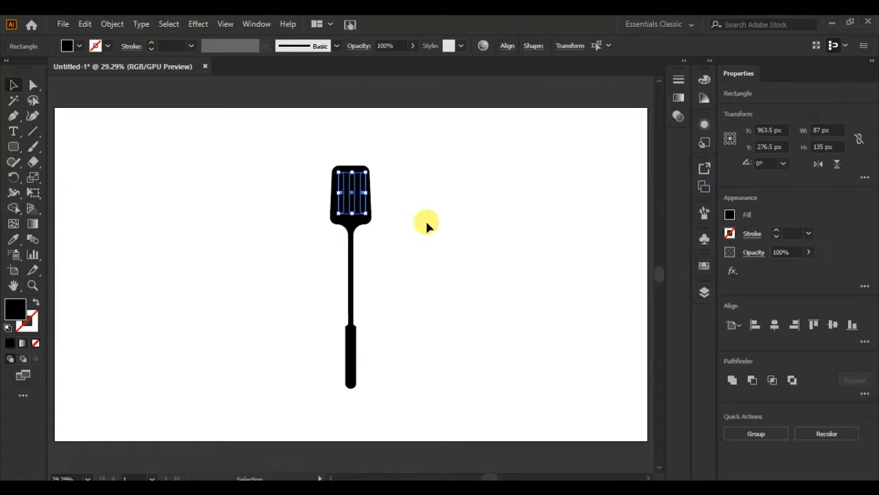
{"action": "key", "text": "Left"}
{"action": "key", "text": "Left"}
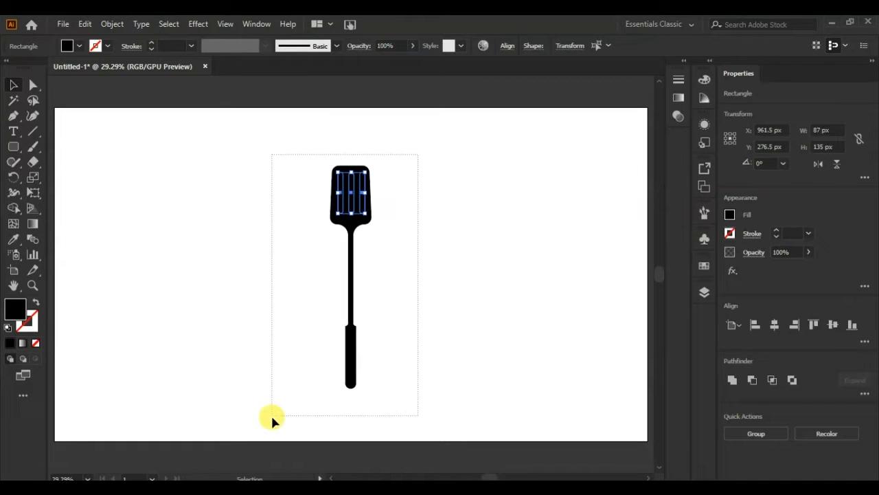
- Cut the three bars out of the spatula blade as slots with the Shape Builder tool
{"action": "left_click_drag", "start_coordinate": [270, 413], "coordinate": [271, 413]}
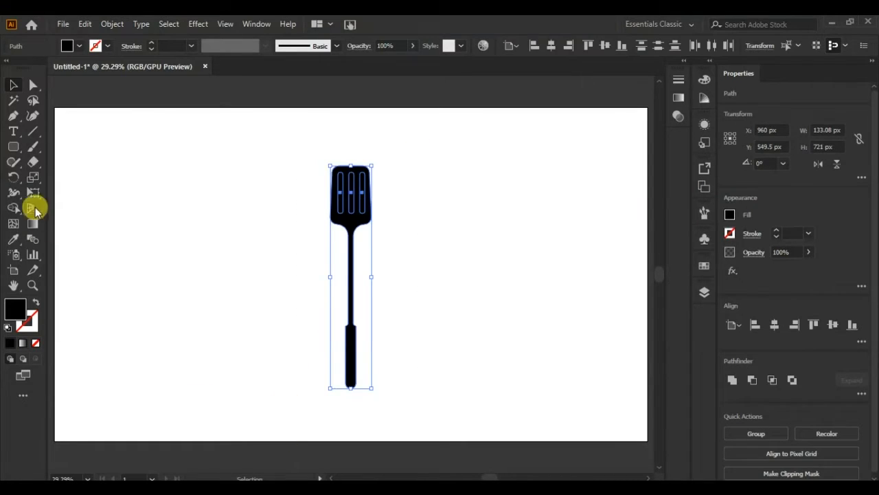
{"action": "left_click", "coordinate": [13, 207]}
{"action": "key", "text": "ctrl+plus"}
{"action": "key", "text": "ctrl+plus"}
{"action": "key", "text": "ctrl+plus"}
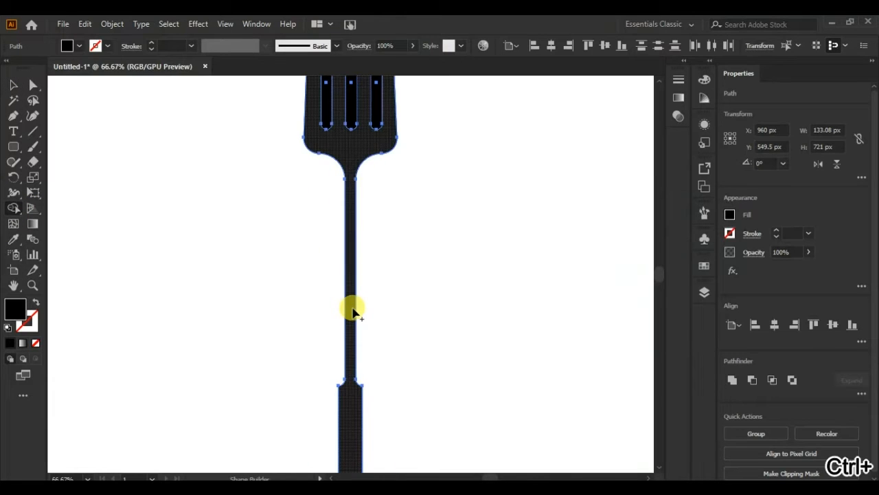
{"action": "left_click_drag", "start_coordinate": [418, 211], "coordinate": [391, 408]}
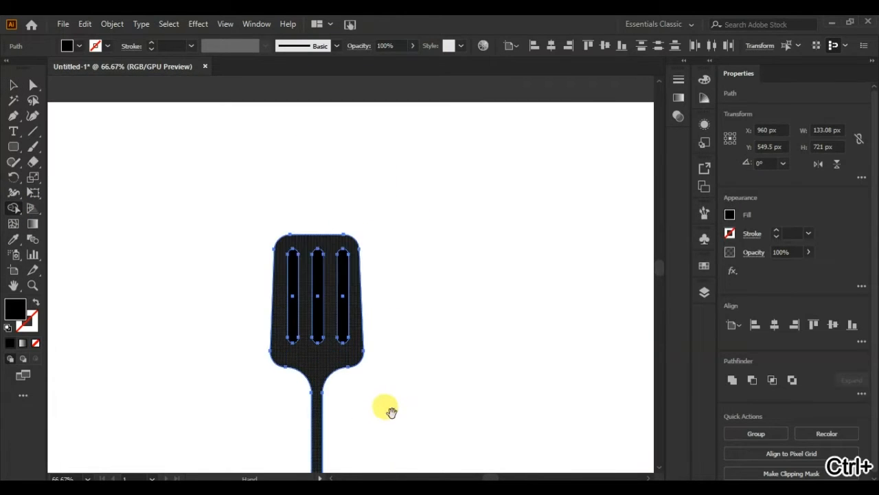
{"action": "left_click", "coordinate": [292, 294], "text": "alt"}
{"action": "left_click", "coordinate": [316, 302], "text": "alt"}
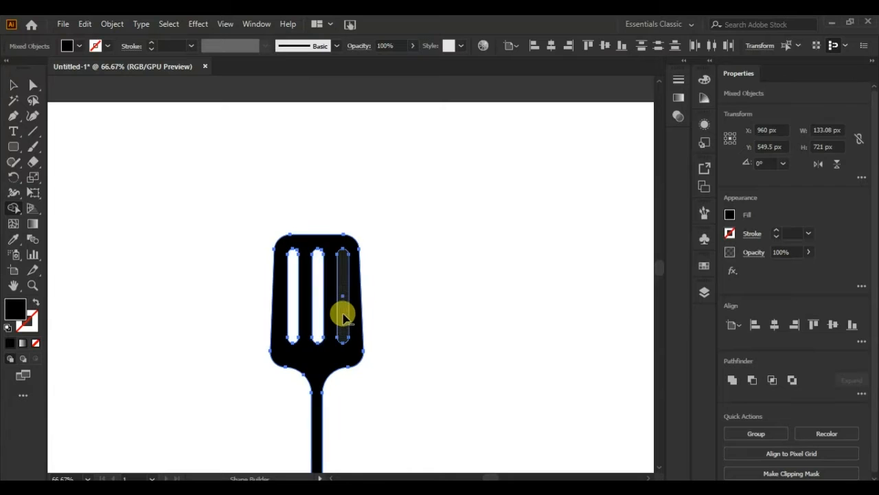
{"action": "left_click", "coordinate": [343, 309], "text": "alt"}
{"action": "left_click", "coordinate": [12, 87]}
{"action": "left_click", "coordinate": [398, 172]}
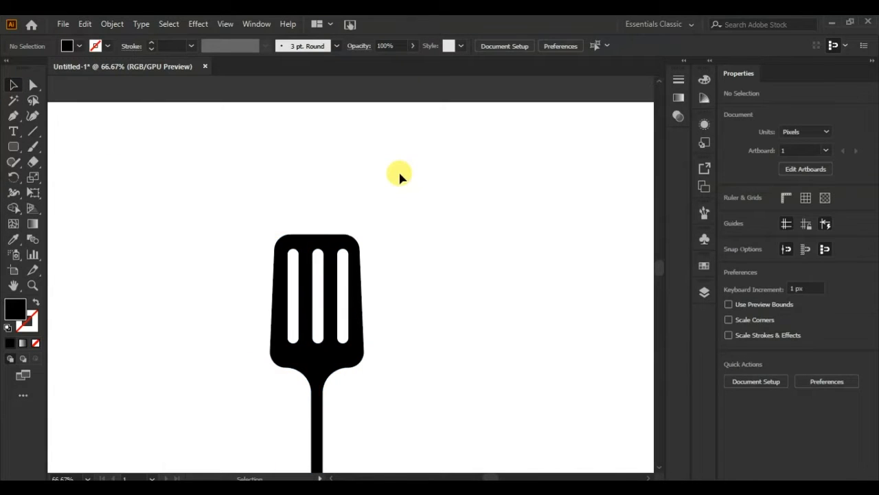
- Draw a small narrow ellipse, place it near the end of the spatula handle and centre it horizontally on the handle
{"action": "key", "text": "ctrl+0"}
{"action": "left_click_drag", "start_coordinate": [14, 151], "coordinate": [39, 176]}
{"action": "left_click_drag", "start_coordinate": [189, 260], "coordinate": [351, 378]}
{"action": "left_click", "coordinate": [13, 85]}
{"action": "left_click", "coordinate": [153, 254]}
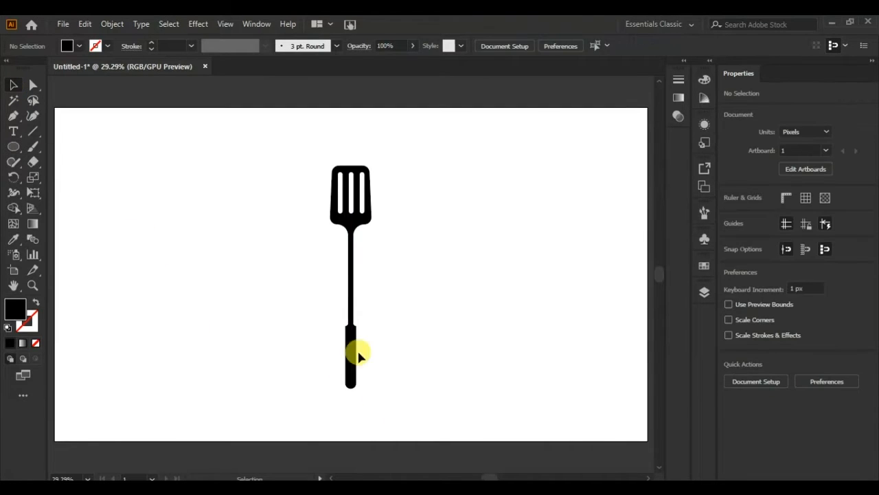
{"action": "left_click_drag", "start_coordinate": [282, 418], "coordinate": [283, 419]}
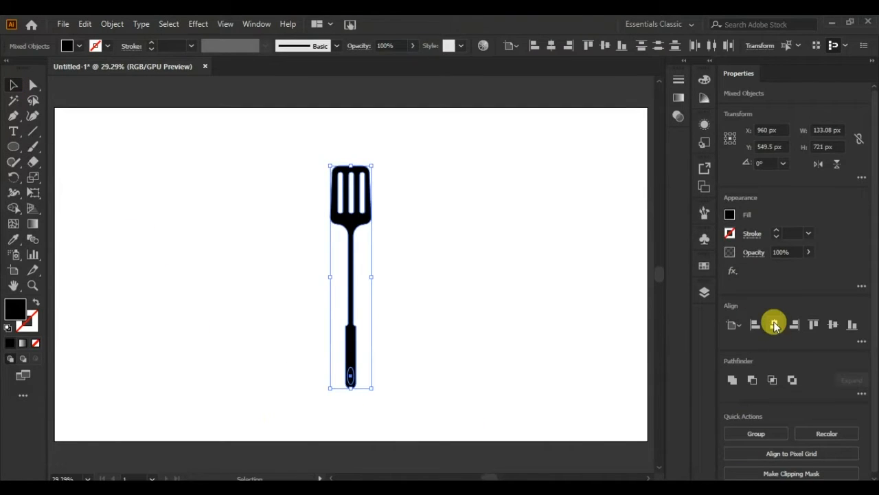
- Cut the ellipse out of the handle with the Shape Builder tool to make a hanging hole
{"action": "key", "text": "ctrl+equal"}
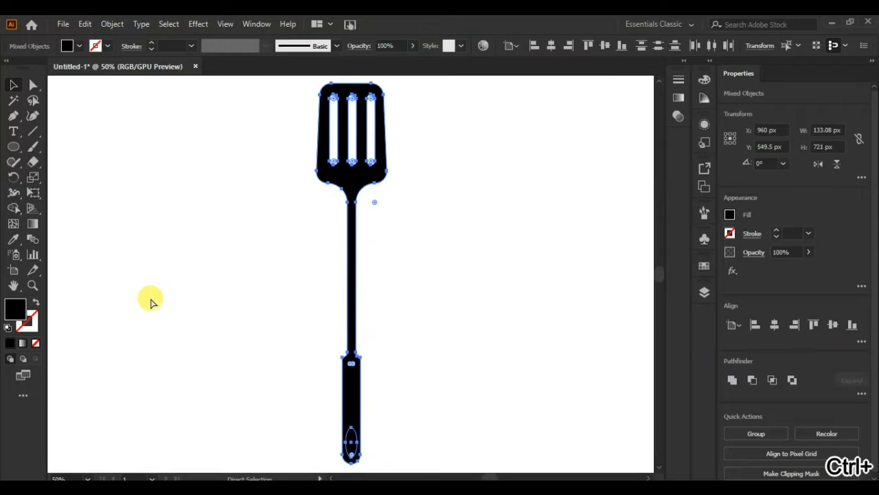
{"action": "scroll", "coordinate": [237, 246], "scroll_direction": "down", "scroll_amount": 2}
{"action": "scroll", "coordinate": [239, 252], "scroll_direction": "down", "scroll_amount": 1}
{"action": "left_click", "coordinate": [13, 208]}
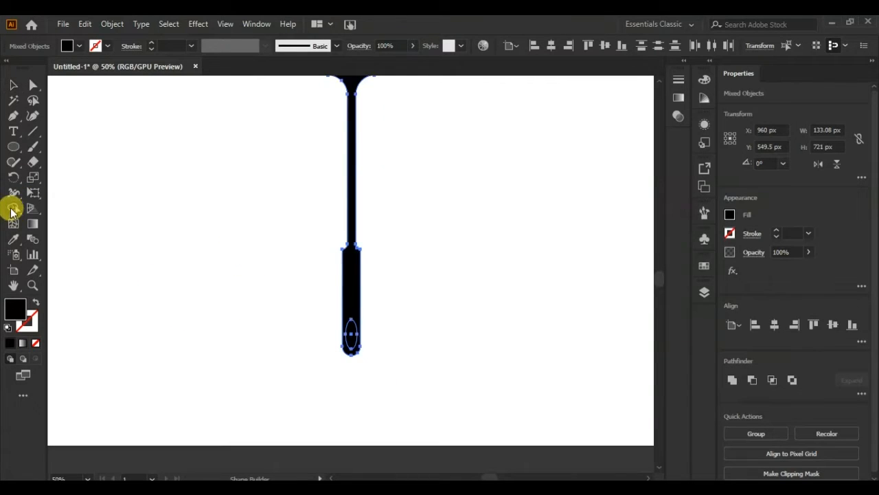
{"action": "left_click", "coordinate": [351, 337], "text": "alt"}
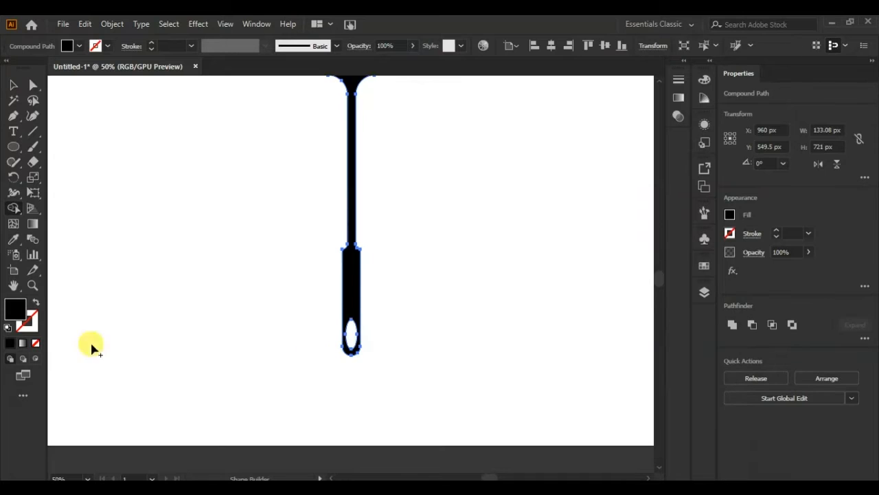
{"action": "left_click", "coordinate": [12, 88]}
{"action": "left_click", "coordinate": [165, 282]}
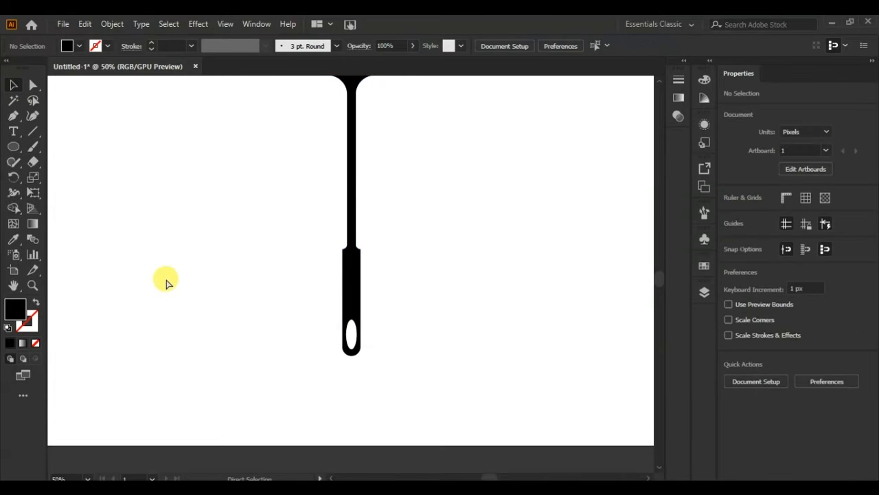
{"action": "key", "text": "ctrl+0"}
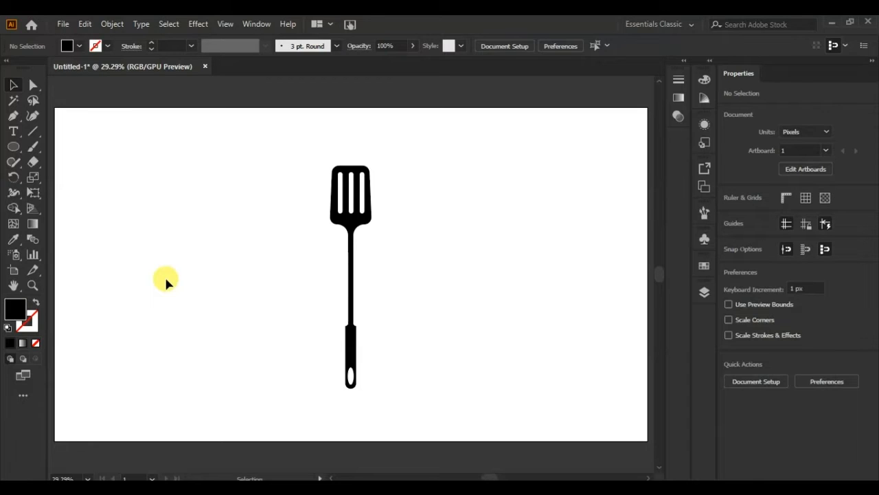
- Duplicate the spatula to its right and draw a rectangle about 123 by 218 px to the left of both spatulas
{"action": "left_click_drag", "start_coordinate": [351, 265], "coordinate": [404, 266]}
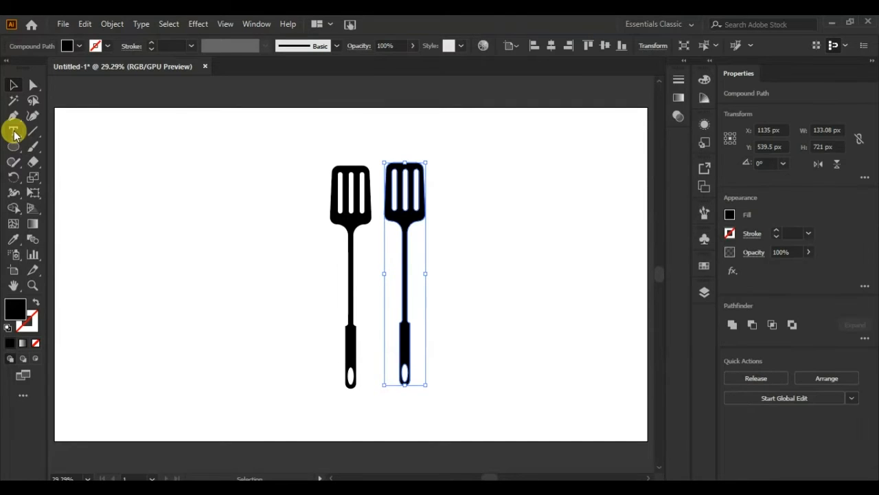
{"action": "left_click_drag", "start_coordinate": [14, 146], "coordinate": [42, 145]}
{"action": "mouse_move", "coordinate": [165, 163]}
{"action": "left_mouse_down"}
{"action": "mouse_move", "coordinate": [179, 215]}
{"action": "mouse_move", "coordinate": [202, 229]}
{"action": "left_mouse_up"}
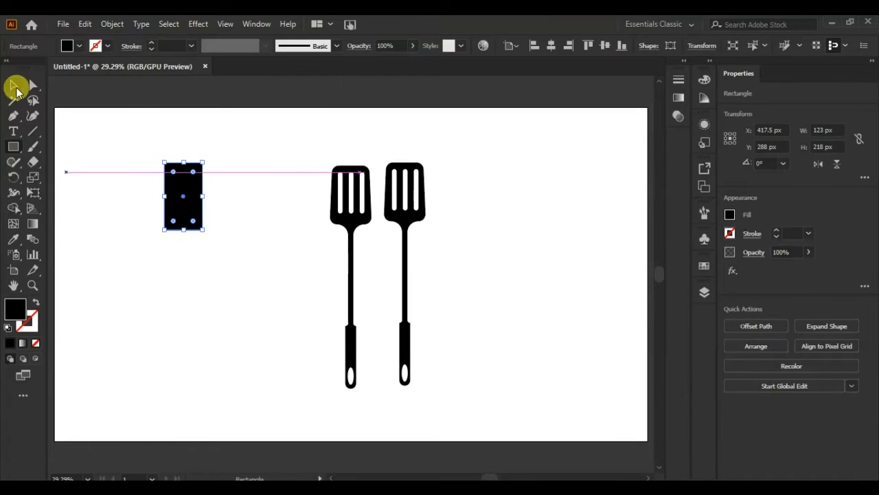
- Taper the new rectangle toward its top edge and round its bottom corners into a U-shaped base
{"action": "left_click", "coordinate": [33, 85]}
{"action": "left_click_drag", "start_coordinate": [164, 163], "coordinate": [199, 164]}
{"action": "left_click", "coordinate": [151, 293]}
{"action": "left_click_drag", "start_coordinate": [150, 215], "coordinate": [237, 188]}
{"action": "left_click", "coordinate": [222, 311]}
- Create a smaller copy of the U shape inside it and move the copy's top anchor points above the outer shape
{"action": "left_click", "coordinate": [18, 147]}
{"action": "left_click", "coordinate": [14, 85]}
{"action": "left_click_drag", "start_coordinate": [256, 229], "coordinate": [185, 173]}
{"action": "key", "text": "a"}
{"action": "left_click_drag", "start_coordinate": [215, 138], "coordinate": [152, 153]}
{"action": "key", "text": "shift+Up"}
{"action": "key", "text": "shift+Up"}
{"action": "key", "text": "shift+Up"}
{"action": "key", "text": "shift+Up"}
{"action": "key", "text": "shift+Up"}
{"action": "key", "text": "shift+Up"}
{"action": "key", "text": "shift+Up"}
{"action": "key", "text": "shift+Up"}
{"action": "key", "text": "shift+Up"}
{"action": "key", "text": "shift+Up"}
{"action": "key", "text": "shift+Up"}
{"action": "key", "text": "shift+Up"}
{"action": "left_click", "coordinate": [152, 158]}
{"action": "left_click", "coordinate": [183, 154]}
{"action": "key", "text": "v"}
- Subtract the inner shape from the outer one to form a two-pronged fork head
{"action": "left_click_drag", "start_coordinate": [197, 218], "coordinate": [191, 212]}
{"action": "left_click", "coordinate": [191, 225], "text": "shift"}
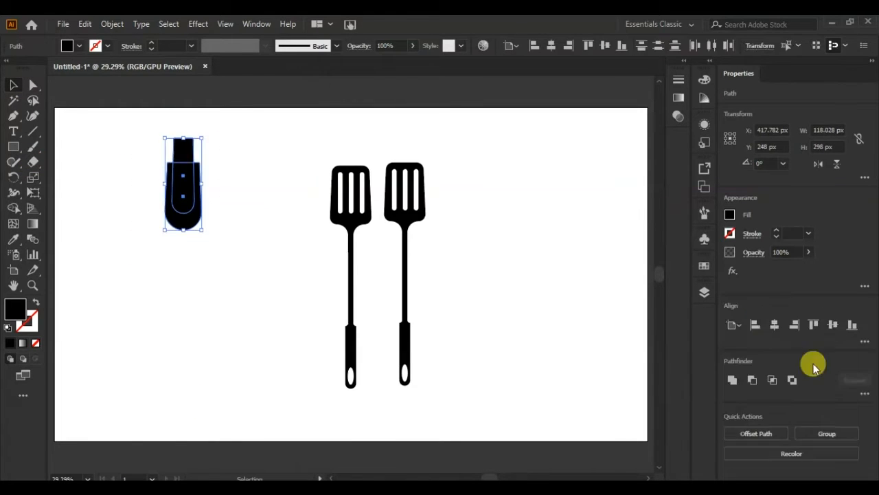
{"action": "left_click", "coordinate": [751, 379]}
{"action": "left_click", "coordinate": [237, 196]}
- Sharpen the two prong tips of the fork head into points by editing their top anchor points
{"action": "left_click", "coordinate": [33, 85]}
{"action": "left_click", "coordinate": [168, 163]}
{"action": "left_click", "coordinate": [14, 116]}
{"action": "left_click", "coordinate": [169, 163]}
{"action": "left_click", "coordinate": [200, 163]}
- Move the fork head onto the duplicate spatula and centre the two horizontally
{"action": "left_click", "coordinate": [14, 85]}
{"action": "left_click", "coordinate": [105, 185]}
{"action": "left_click", "coordinate": [184, 224]}
{"action": "left_click_drag", "start_coordinate": [184, 225], "coordinate": [406, 225]}
{"action": "left_click_drag", "start_coordinate": [379, 296], "coordinate": [438, 305]}
{"action": "left_click", "coordinate": [774, 325]}
- Separate the duplicate spatula's blade from its handle with the Shape Builder tool and delete the blade
{"action": "left_click", "coordinate": [13, 212]}
{"action": "left_click", "coordinate": [433, 342]}
{"action": "left_click", "coordinate": [14, 87]}
{"action": "left_click", "coordinate": [445, 230]}
{"action": "left_click_drag", "start_coordinate": [437, 246], "coordinate": [471, 246]}
{"action": "left_click_drag", "start_coordinate": [418, 210], "coordinate": [475, 210]}
{"action": "left_click", "coordinate": [434, 205]}
{"action": "key", "text": "Delete"}
- Centre the fork head and the handle horizontally and unite them into a single fork shape
{"action": "left_click_drag", "start_coordinate": [472, 250], "coordinate": [496, 248]}
{"action": "left_click_drag", "start_coordinate": [539, 175], "coordinate": [467, 387]}
{"action": "left_click", "coordinate": [513, 46]}
{"action": "left_click", "coordinate": [520, 61]}
{"action": "left_click", "coordinate": [551, 47]}
{"action": "left_click", "coordinate": [527, 237]}
{"action": "left_click", "coordinate": [732, 382]}
- Place the fork to the right of the spatula and resize it to roughly the spatula's height
{"action": "left_click", "coordinate": [33, 85]}
{"action": "left_click", "coordinate": [281, 231]}
{"action": "left_click_drag", "start_coordinate": [511, 220], "coordinate": [402, 245]}
{"action": "left_click", "coordinate": [14, 86]}
{"action": "left_click", "coordinate": [549, 261]}
{"action": "left_click_drag", "start_coordinate": [422, 168], "coordinate": [424, 167]}
{"action": "left_click_drag", "start_coordinate": [422, 388], "coordinate": [419, 380]}
{"action": "left_click", "coordinate": [461, 390]}
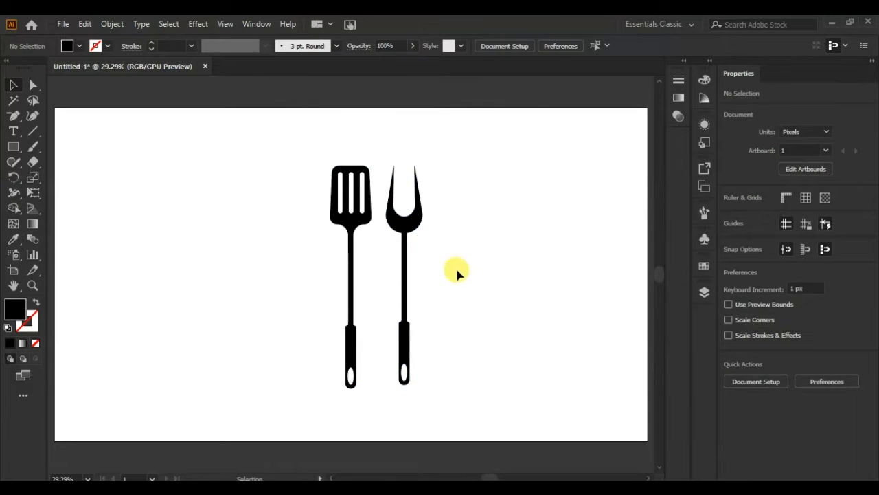
- Rotate the spatula and the fork in opposite directions and position them so their shafts cross in an X
{"action": "left_click", "coordinate": [350, 345]}
{"action": "left_click", "coordinate": [462, 309]}
{"action": "left_click", "coordinate": [352, 292]}
{"action": "left_click_drag", "start_coordinate": [327, 394], "coordinate": [318, 339]}
{"action": "left_click", "coordinate": [406, 389]}
{"action": "left_click_drag", "start_coordinate": [411, 272], "coordinate": [405, 276]}
{"action": "left_click", "coordinate": [448, 366]}
{"action": "left_click_drag", "start_coordinate": [404, 328], "coordinate": [417, 343]}
{"action": "left_click_drag", "start_coordinate": [370, 302], "coordinate": [363, 293]}
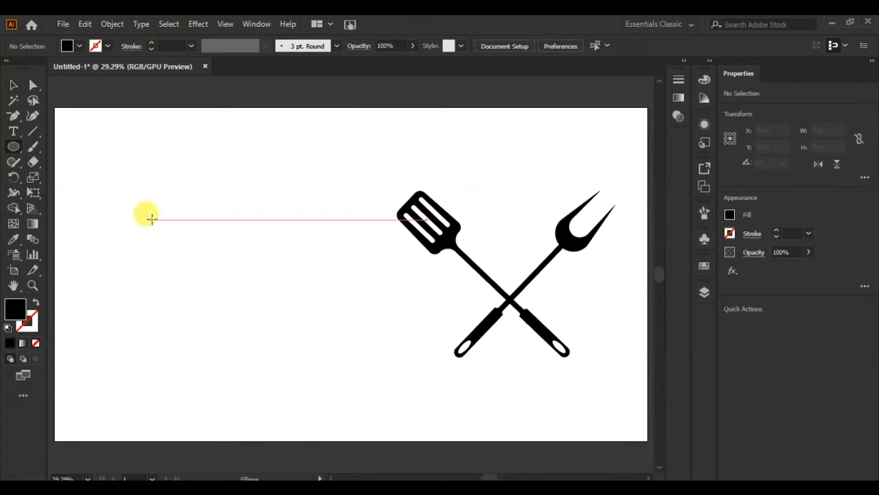
- Draw an ellipse on the artboard's left half and subtract a rectangle from its lower part to form a domed top bun
{"action": "left_click_drag", "start_coordinate": [148, 217], "coordinate": [230, 279]}
{"action": "left_click", "coordinate": [19, 152]}
{"action": "left_click", "coordinate": [65, 148]}
{"action": "left_click_drag", "start_coordinate": [130, 250], "coordinate": [275, 320]}
{"action": "left_click", "coordinate": [13, 85]}
{"action": "mouse_move", "coordinate": [237, 197]}
{"action": "left_mouse_down"}
{"action": "mouse_move", "coordinate": [172, 282]}
{"action": "mouse_move", "coordinate": [172, 272]}
{"action": "mouse_move", "coordinate": [230, 291]}
{"action": "mouse_move", "coordinate": [140, 307]}
{"action": "mouse_move", "coordinate": [171, 267]}
{"action": "left_mouse_up"}
{"action": "left_click", "coordinate": [753, 380]}
{"action": "left_click", "coordinate": [255, 359]}
- Draw a rectangle below the top bun and round its bottom corners to form the lower bun
{"action": "left_click", "coordinate": [13, 146]}
{"action": "key", "text": "a"}
{"action": "left_click", "coordinate": [130, 347]}
- Draw an open zigzag path about 323 px wide and 54 px high under the top bun with the Pen tool
{"action": "left_click", "coordinate": [13, 118]}
{"action": "left_click", "coordinate": [143, 243]}
{"action": "key", "text": "Return"}
{"action": "right_click", "coordinate": [14, 115]}
{"action": "left_click", "coordinate": [55, 116]}
{"action": "left_click", "coordinate": [142, 243]}
{"action": "left_click", "coordinate": [159, 260]}
{"action": "left_click", "coordinate": [175, 252]}
{"action": "left_click", "coordinate": [186, 259]}
{"action": "left_click", "coordinate": [200, 249]}
{"action": "left_click", "coordinate": [214, 259]}
{"action": "left_click", "coordinate": [227, 250]}
{"action": "left_click", "coordinate": [237, 258]}
{"action": "left_click", "coordinate": [241, 250]}
{"action": "key", "text": "Escape"}
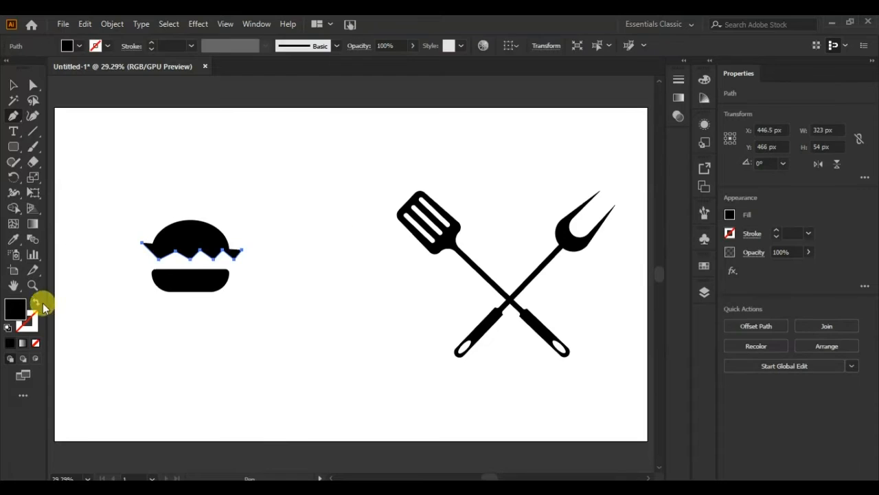
- Turn the zigzag into a black outline without fill and move its end anchors to the edges of the top bun
{"action": "left_click", "coordinate": [36, 303]}
{"action": "left_click", "coordinate": [33, 85]}
{"action": "left_click_drag", "start_coordinate": [142, 242], "coordinate": [151, 250]}
{"action": "key", "text": "v"}
{"action": "left_click_drag", "start_coordinate": [242, 254], "coordinate": [228, 255]}
- Round the corners of the zigzag path to form a smooth wavy line under the top bun
{"action": "left_click", "coordinate": [276, 282]}
{"action": "left_click", "coordinate": [185, 256]}
{"action": "key", "text": "a"}
{"action": "mouse_move", "coordinate": [173, 251]}
{"action": "left_mouse_down"}
{"action": "mouse_move", "coordinate": [203, 260]}
{"action": "mouse_move", "coordinate": [164, 268]}
{"action": "left_mouse_up"}
{"action": "left_click", "coordinate": [185, 259]}
{"action": "left_click", "coordinate": [31, 87]}
{"action": "left_click", "coordinate": [276, 262]}
{"action": "left_click", "coordinate": [223, 259]}
{"action": "left_click", "coordinate": [203, 262], "text": "shift"}
{"action": "left_click", "coordinate": [182, 260], "text": "shift"}
{"action": "left_click", "coordinate": [158, 260], "text": "shift"}
{"action": "left_click", "coordinate": [13, 85]}
{"action": "left_click", "coordinate": [130, 268]}
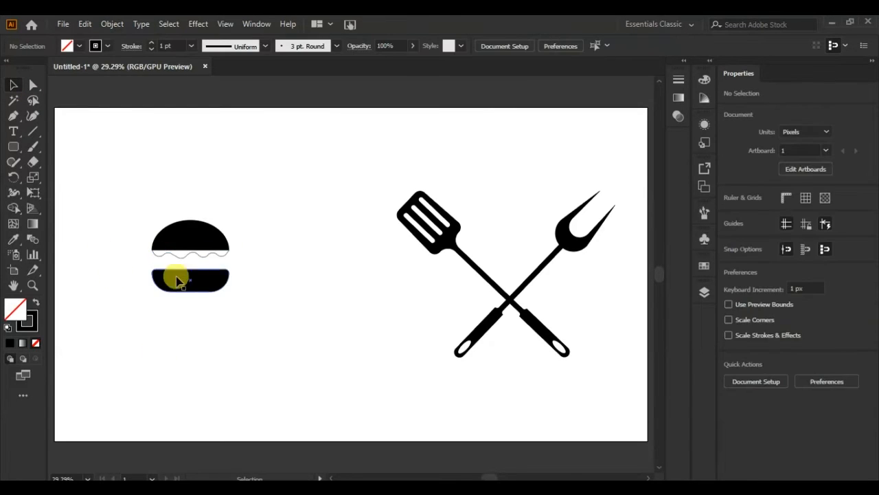
- Thicken the wavy line to 7 pt and draw a straight 7 pt line with round caps across the burger beneath it
{"action": "left_click", "coordinate": [187, 253]}
{"action": "left_click", "coordinate": [187, 122]}
{"action": "mouse_move", "coordinate": [13, 116]}
{"action": "left_mouse_down"}
{"action": "mouse_move", "coordinate": [28, 130]}
{"action": "mouse_move", "coordinate": [48, 117]}
{"action": "left_mouse_up"}
{"action": "scroll", "coordinate": [157, 261], "scroll_direction": "up", "scroll_amount": 5}
{"action": "left_click", "coordinate": [16, 90]}
{"action": "left_click", "coordinate": [139, 256]}
{"action": "left_click", "coordinate": [522, 253]}
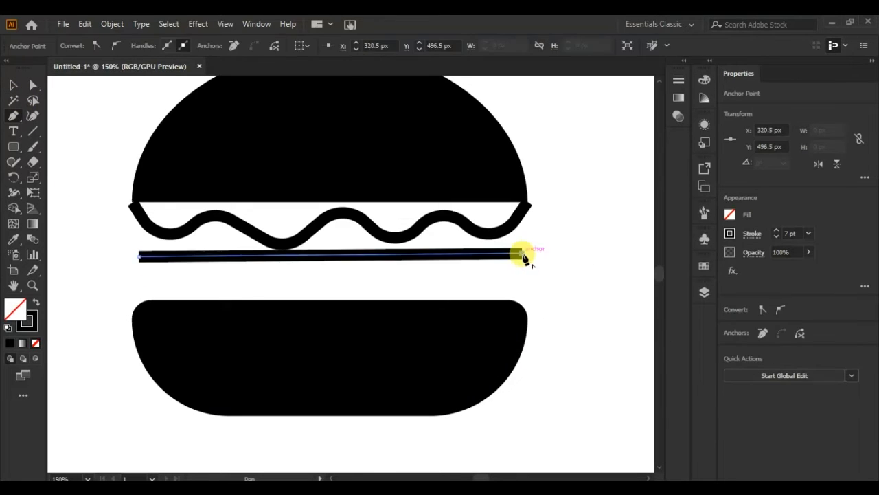
{"action": "key", "text": "Escape"}
{"action": "left_click", "coordinate": [752, 234]}
{"action": "left_click", "coordinate": [679, 268]}
{"action": "left_click", "coordinate": [101, 208], "text": "ctrl"}
- Draw five short horizontal dashes in a row between the straight line and the lower bun with the Pen tool
{"action": "left_click", "coordinate": [139, 278]}
{"action": "left_click", "coordinate": [184, 278]}
{"action": "left_click", "coordinate": [206, 279]}
{"action": "key", "text": "ctrl+z"}
{"action": "key", "text": "Escape"}
{"action": "left_click", "coordinate": [209, 275]}
{"action": "left_click", "coordinate": [258, 274]}
{"action": "key", "text": "Escape"}
{"action": "left_click", "coordinate": [309, 278]}
{"action": "left_click", "coordinate": [363, 278]}
{"action": "key", "text": "Escape"}
{"action": "left_click", "coordinate": [401, 278]}
{"action": "left_click", "coordinate": [459, 279]}
{"action": "key", "text": "Escape"}
{"action": "left_click", "coordinate": [475, 278]}
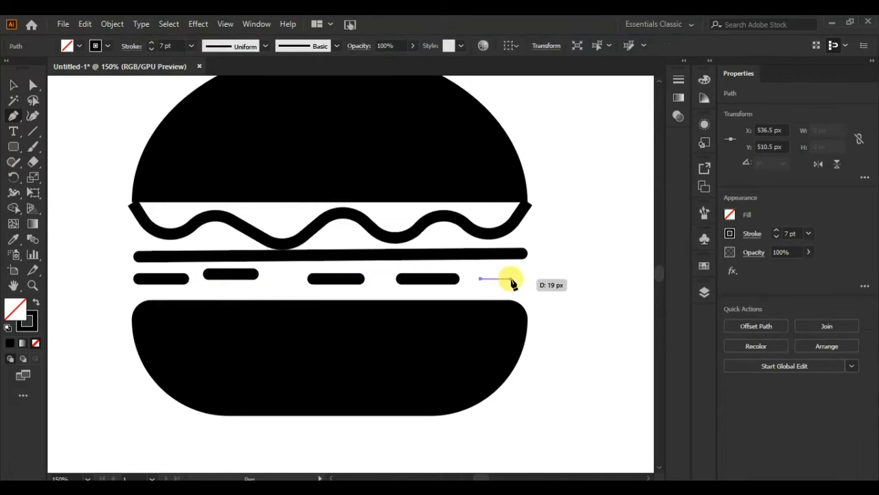
{"action": "left_click", "coordinate": [517, 278]}
- Reposition the short dashes so they sit level and evenly spaced above the lower bun
{"action": "left_click", "coordinate": [13, 84]}
{"action": "left_click", "coordinate": [247, 280]}
{"action": "left_click_drag", "start_coordinate": [338, 283], "coordinate": [332, 283]}
{"action": "left_click_drag", "start_coordinate": [424, 285], "coordinate": [413, 285]}
{"action": "left_click", "coordinate": [495, 282]}
{"action": "left_click_drag", "start_coordinate": [158, 283], "coordinate": [164, 283]}
- Give the wavy line under the top bun round caps
{"action": "left_click", "coordinate": [446, 235]}
{"action": "left_click", "coordinate": [473, 230]}
{"action": "left_click", "coordinate": [752, 234]}
{"action": "left_click", "coordinate": [678, 268]}
{"action": "left_click", "coordinate": [12, 89]}
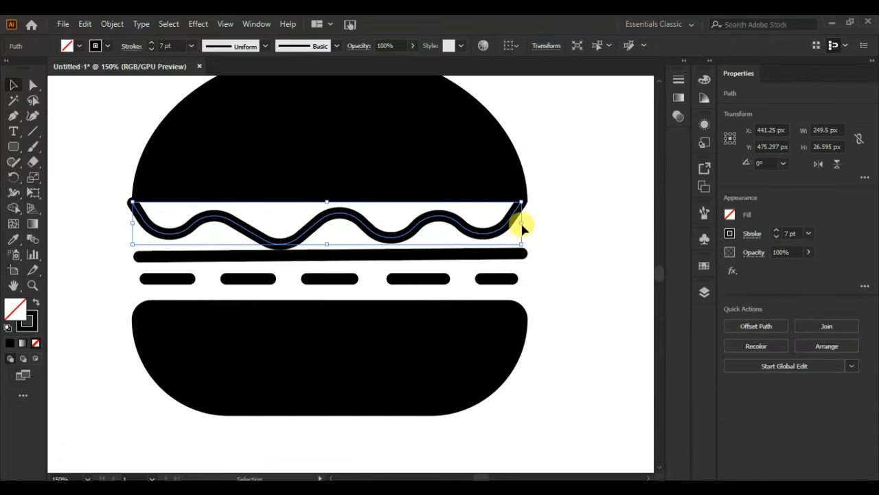
{"action": "left_click", "coordinate": [123, 219]}
- Scatter small white ellipses without stroke over the top bun as sesame seeds
{"action": "mouse_move", "coordinate": [13, 146]}
{"action": "left_mouse_down"}
{"action": "mouse_move", "coordinate": [69, 176]}
{"action": "mouse_move", "coordinate": [151, 159]}
{"action": "mouse_move", "coordinate": [159, 165]}
{"action": "left_mouse_up"}
{"action": "left_click", "coordinate": [36, 302]}
{"action": "left_click", "coordinate": [79, 46]}
{"action": "left_click", "coordinate": [27, 68]}
{"action": "left_click_drag", "start_coordinate": [160, 165], "coordinate": [197, 140]}
{"action": "left_click_drag", "start_coordinate": [236, 119], "coordinate": [248, 152]}
{"action": "left_click_drag", "start_coordinate": [248, 152], "coordinate": [270, 142]}
{"action": "left_click_drag", "start_coordinate": [270, 141], "coordinate": [353, 162]}
{"action": "left_click_drag", "start_coordinate": [352, 162], "coordinate": [385, 129]}
{"action": "left_click_drag", "start_coordinate": [385, 130], "coordinate": [467, 130]}
{"action": "left_click_drag", "start_coordinate": [467, 130], "coordinate": [307, 157]}
{"action": "left_click_drag", "start_coordinate": [308, 158], "coordinate": [293, 126]}
{"action": "mouse_move", "coordinate": [268, 167]}
{"action": "left_mouse_down"}
{"action": "mouse_move", "coordinate": [235, 114]}
{"action": "mouse_move", "coordinate": [206, 149]}
{"action": "mouse_move", "coordinate": [387, 208]}
{"action": "mouse_move", "coordinate": [418, 167]}
{"action": "mouse_move", "coordinate": [429, 174]}
{"action": "left_mouse_up"}
{"action": "left_click_drag", "start_coordinate": [442, 138], "coordinate": [450, 153]}
{"action": "left_click_drag", "start_coordinate": [312, 130], "coordinate": [317, 136]}
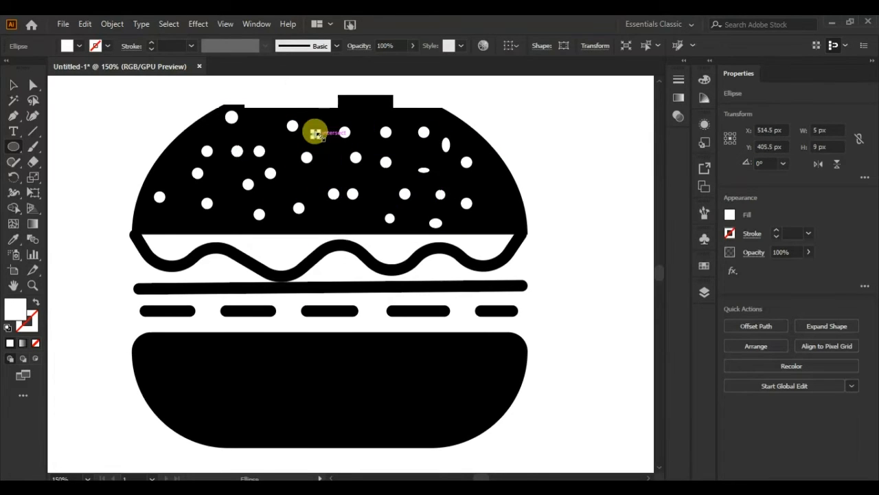
- Move the whole burger into the space between the spatula head and the fork head, above the crossing
{"action": "left_click", "coordinate": [13, 84]}
{"action": "left_click", "coordinate": [618, 163]}
{"action": "scroll", "coordinate": [648, 157], "scroll_direction": "down", "scroll_amount": 2}
{"action": "scroll", "coordinate": [648, 157], "scroll_direction": "up", "scroll_amount": 1}
{"action": "key", "text": "ctrl+0"}
{"action": "left_click_drag", "start_coordinate": [200, 282], "coordinate": [517, 249]}
{"action": "left_click", "coordinate": [364, 297]}
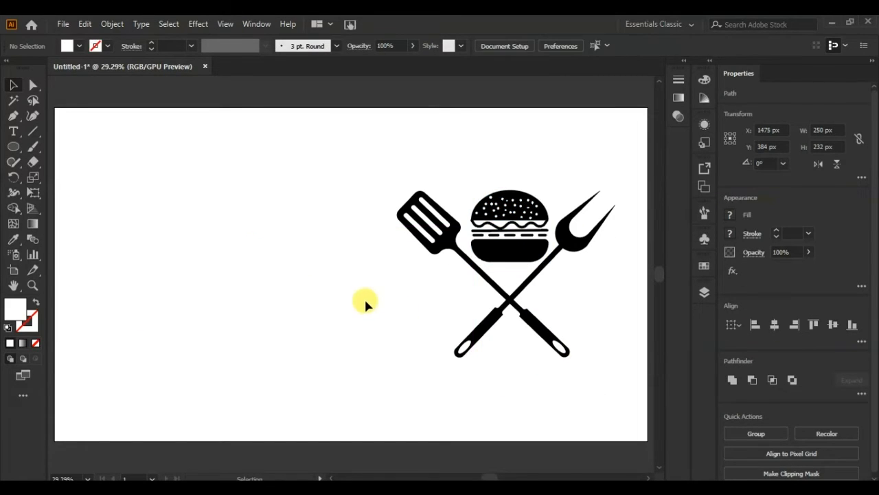
- Draw a circle about 468 px wide on the artboard's empty left half and stretch its top anchor upward
{"action": "left_click", "coordinate": [17, 146]}
{"action": "left_click_drag", "start_coordinate": [191, 175], "coordinate": [338, 320]}
{"action": "key", "text": "a"}
{"action": "left_click_drag", "start_coordinate": [265, 174], "coordinate": [265, 112]}
{"action": "left_click", "coordinate": [99, 48]}
{"action": "left_click_drag", "start_coordinate": [265, 218], "coordinate": [239, 266]}
- Convert the stretched circle's top anchor to a sharp point and fill the teardrop with black
{"action": "left_click", "coordinate": [15, 86]}
{"action": "key", "text": "p"}
{"action": "left_click", "coordinate": [241, 148], "text": "ctrl"}
{"action": "left_click", "coordinate": [16, 86]}
{"action": "left_click", "coordinate": [239, 268]}
{"action": "left_click", "coordinate": [79, 46]}
{"action": "left_click", "coordinate": [35, 64]}
{"action": "left_click", "coordinate": [105, 182]}
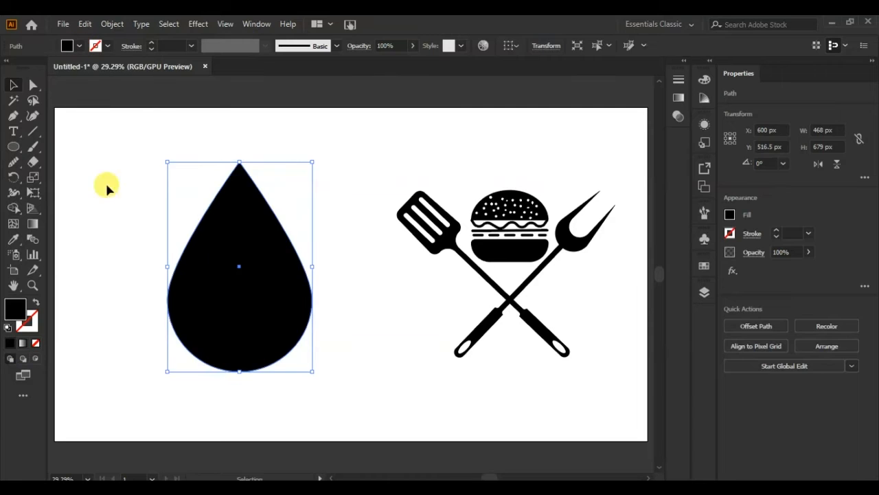
- Draw curved, pointed notch outlines over the teardrop with the Pen tool
{"action": "left_click", "coordinate": [232, 136]}
{"action": "left_click", "coordinate": [13, 116]}
{"action": "left_click", "coordinate": [234, 137]}
{"action": "left_click_drag", "start_coordinate": [252, 262], "coordinate": [283, 262]}
{"action": "left_click", "coordinate": [251, 149]}
{"action": "left_click", "coordinate": [234, 137]}
{"action": "left_click", "coordinate": [291, 225]}
{"action": "left_click_drag", "start_coordinate": [273, 311], "coordinate": [240, 343]}
{"action": "left_click", "coordinate": [273, 311]}
{"action": "left_click_drag", "start_coordinate": [295, 320], "coordinate": [192, 301]}
{"action": "left_click", "coordinate": [290, 225]}
{"action": "left_click", "coordinate": [13, 86]}
{"action": "left_click", "coordinate": [304, 150]}
{"action": "left_click", "coordinate": [256, 179]}
- Mirror the notch outlines and position them so that each side of the teardrop has two
{"action": "right_click", "coordinate": [193, 258]}
{"action": "mouse_move", "coordinate": [272, 404]}
{"action": "left_click", "coordinate": [354, 335]}
{"action": "left_click", "coordinate": [708, 284]}
{"action": "right_click", "coordinate": [256, 171]}
{"action": "mouse_move", "coordinate": [302, 371]}
{"action": "left_click", "coordinate": [428, 417]}
{"action": "left_click", "coordinate": [514, 268]}
{"action": "left_click_drag", "start_coordinate": [254, 175], "coordinate": [221, 172]}
{"action": "left_click_drag", "start_coordinate": [242, 274], "coordinate": [258, 268]}
- Select the teardrop with the notch outlines and cut the four notches out of it with Shape Builder
{"action": "left_click_drag", "start_coordinate": [327, 142], "coordinate": [125, 376]}
{"action": "left_click", "coordinate": [15, 206]}
{"action": "key", "text": "ctrl+z"}
{"action": "left_click_drag", "start_coordinate": [186, 275], "coordinate": [184, 246]}
{"action": "left_click_drag", "start_coordinate": [215, 221], "coordinate": [213, 198]}
{"action": "left_click_drag", "start_coordinate": [260, 211], "coordinate": [255, 173]}
{"action": "left_click_drag", "start_coordinate": [292, 273], "coordinate": [294, 243]}
- Move the leftover notch pieces away from the flame and delete them
{"action": "left_click", "coordinate": [13, 85]}
{"action": "left_click", "coordinate": [137, 162]}
{"action": "left_click_drag", "start_coordinate": [212, 159], "coordinate": [329, 151]}
{"action": "left_click_drag", "start_coordinate": [248, 159], "coordinate": [319, 158]}
{"action": "left_click_drag", "start_coordinate": [293, 294], "coordinate": [336, 242]}
{"action": "left_click_drag", "start_coordinate": [186, 274], "coordinate": [325, 209]}
{"action": "left_click_drag", "start_coordinate": [369, 125], "coordinate": [320, 263]}
{"action": "key", "text": "Delete"}
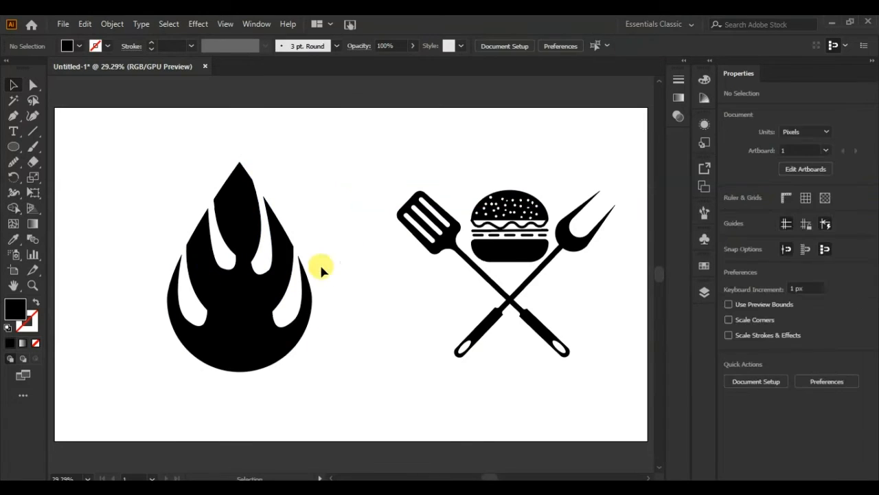
- Smooth the angular edges of the flame's central upper tongue into curves
{"action": "left_click", "coordinate": [33, 85]}
{"action": "left_click", "coordinate": [215, 200]}
{"action": "left_click", "coordinate": [13, 163]}
{"action": "mouse_move", "coordinate": [230, 173]}
{"action": "left_mouse_down"}
{"action": "mouse_move", "coordinate": [217, 232]}
{"action": "mouse_move", "coordinate": [226, 242]}
{"action": "left_mouse_up"}
{"action": "mouse_move", "coordinate": [227, 177]}
{"action": "left_mouse_down"}
{"action": "mouse_move", "coordinate": [214, 200]}
{"action": "mouse_move", "coordinate": [217, 224]}
{"action": "left_mouse_up"}
{"action": "left_click_drag", "start_coordinate": [252, 179], "coordinate": [253, 231]}
- Reshape the anchors around the flame's two lower notches to give them rounder curves
{"action": "left_click", "coordinate": [33, 85]}
{"action": "left_click", "coordinate": [186, 245]}
{"action": "left_click_drag", "start_coordinate": [199, 248], "coordinate": [228, 338]}
{"action": "left_click", "coordinate": [186, 320]}
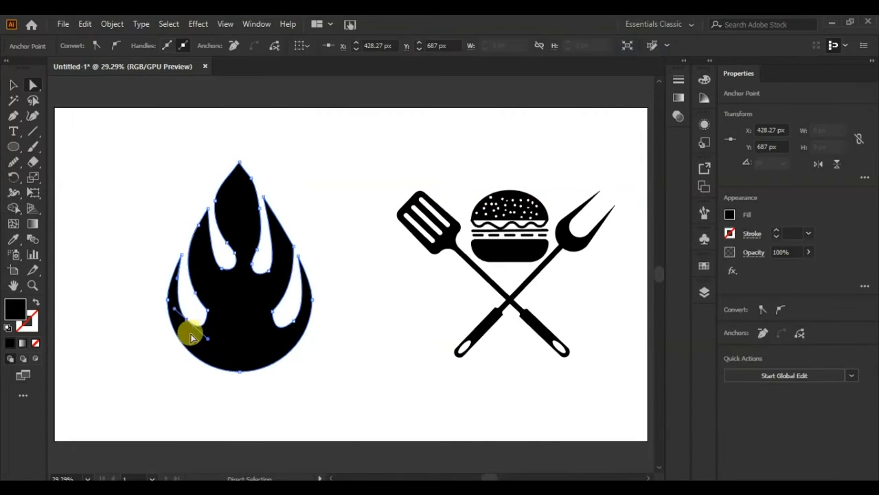
{"action": "left_click", "coordinate": [207, 311]}
{"action": "left_click_drag", "start_coordinate": [195, 314], "coordinate": [188, 323]}
{"action": "left_click", "coordinate": [272, 311]}
{"action": "left_click_drag", "start_coordinate": [283, 314], "coordinate": [292, 323]}
- Smooth the edges of the flame's side tongues around the notches
{"action": "left_click", "coordinate": [14, 162]}
{"action": "mouse_move", "coordinate": [304, 291]}
{"action": "left_mouse_down"}
{"action": "mouse_move", "coordinate": [277, 329]}
{"action": "mouse_move", "coordinate": [243, 318]}
{"action": "mouse_move", "coordinate": [279, 300]}
{"action": "mouse_move", "coordinate": [292, 258]}
{"action": "left_mouse_up"}
{"action": "left_click_drag", "start_coordinate": [221, 270], "coordinate": [208, 219]}
{"action": "mouse_move", "coordinate": [183, 308]}
{"action": "left_mouse_down"}
{"action": "mouse_move", "coordinate": [211, 327]}
{"action": "mouse_move", "coordinate": [205, 338]}
{"action": "mouse_move", "coordinate": [210, 291]}
{"action": "left_mouse_up"}
- Arrange the reduced flame above and the burger below the crossing, and place FAST FOOD in 134 pt Bebas across the shafts
{"action": "key", "text": "v"}
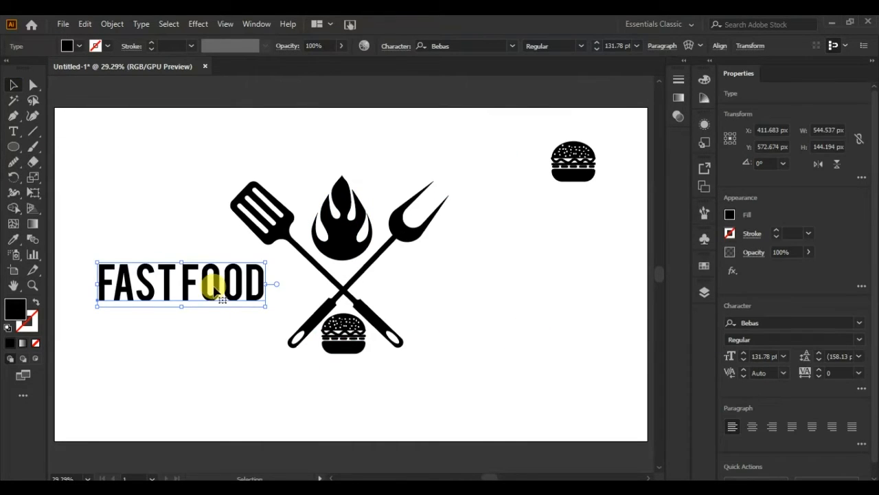
{"action": "left_click_drag", "start_coordinate": [215, 292], "coordinate": [379, 286]}
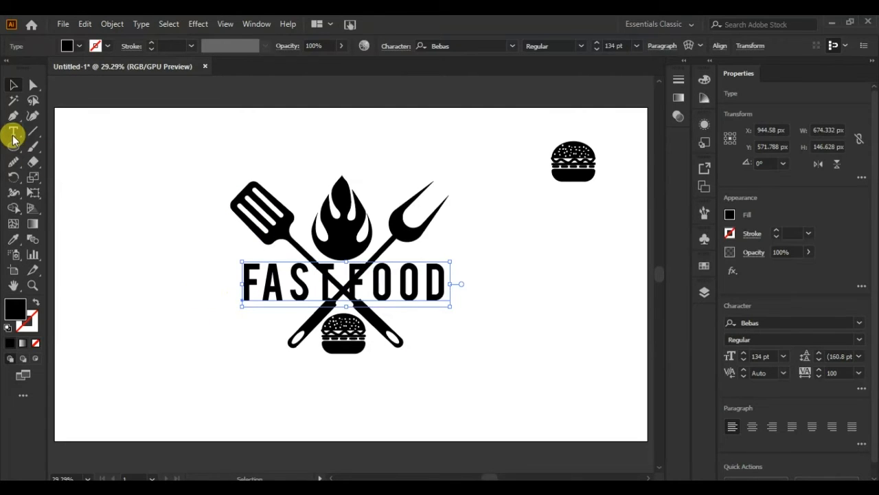
- Draw a rectangle about 717 px by 137 px around FAST FOOD and remove the shaft sections inside it with Shape Builder
{"action": "left_click_drag", "start_coordinate": [13, 145], "coordinate": [41, 145]}
{"action": "left_click_drag", "start_coordinate": [240, 254], "coordinate": [456, 303]}
{"action": "key", "text": "v"}
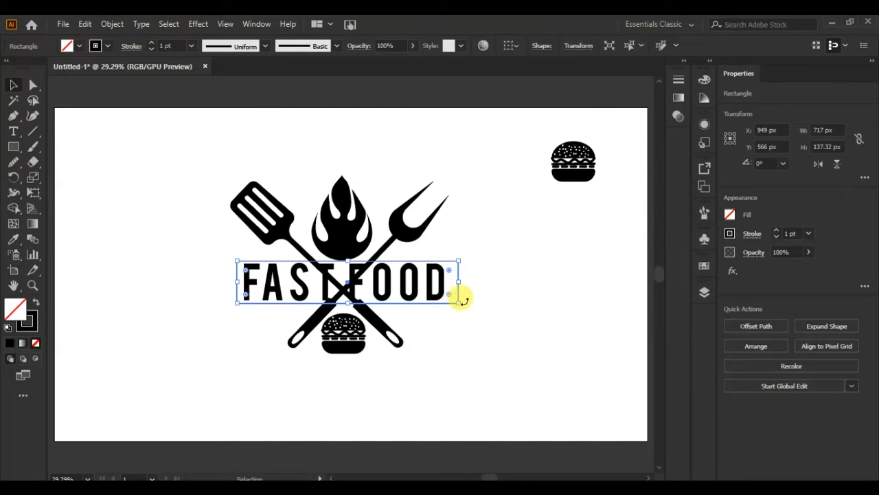
{"action": "key", "text": "ctrl+a"}
{"action": "left_click", "coordinate": [13, 207]}
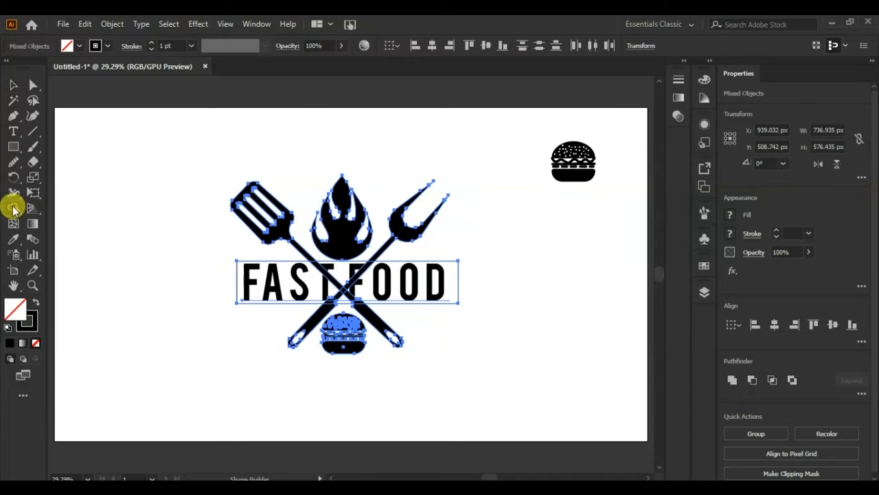
{"action": "mouse_move", "coordinate": [247, 287]}
{"action": "left_mouse_down"}
{"action": "mouse_move", "coordinate": [415, 288]}
{"action": "mouse_move", "coordinate": [321, 299]}
{"action": "mouse_move", "coordinate": [387, 287]}
{"action": "left_mouse_up"}
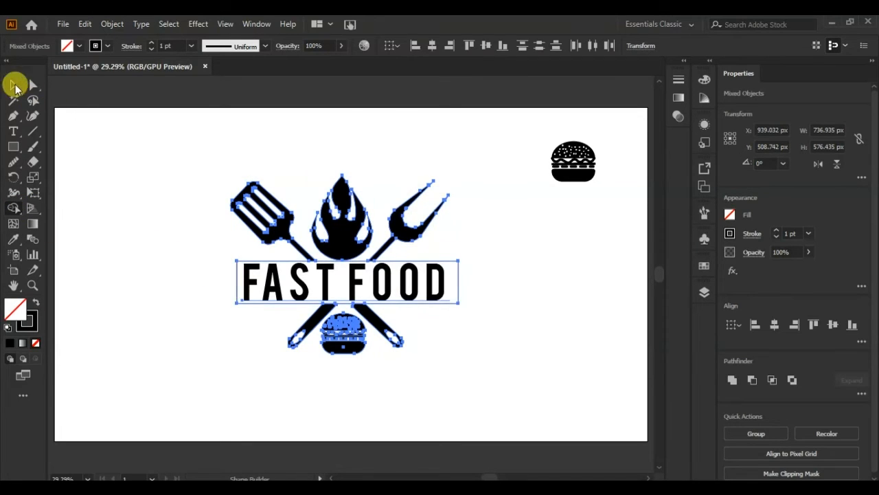
- Fill the flame with a linear gradient running from above its tip down to its base
{"action": "left_click", "coordinate": [33, 224]}
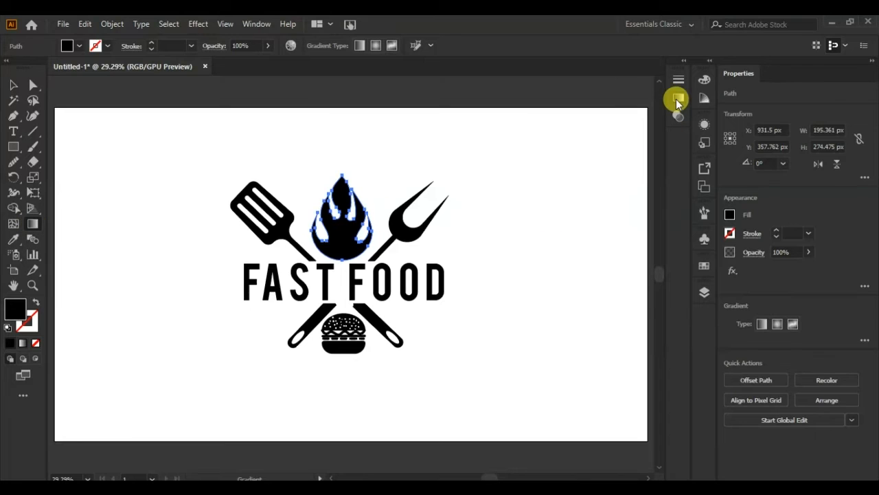
{"action": "left_click", "coordinate": [678, 100]}
{"action": "left_click", "coordinate": [526, 103]}
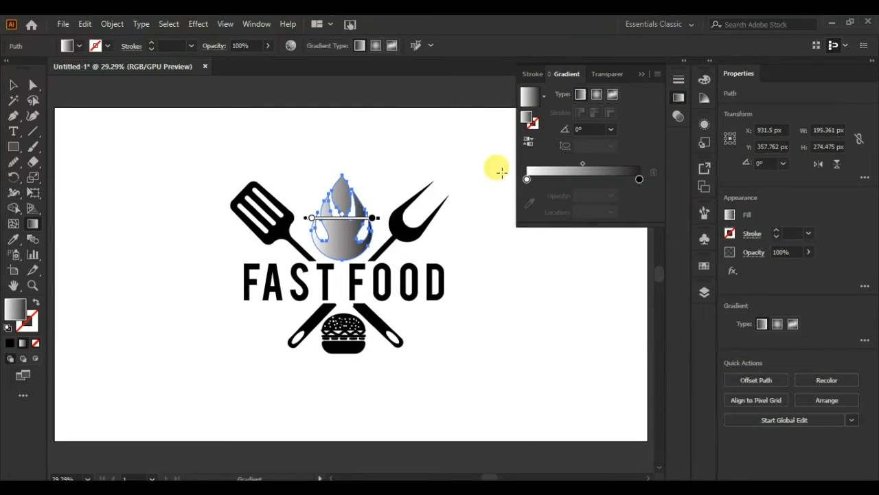
{"action": "left_click_drag", "start_coordinate": [339, 168], "coordinate": [343, 194]}
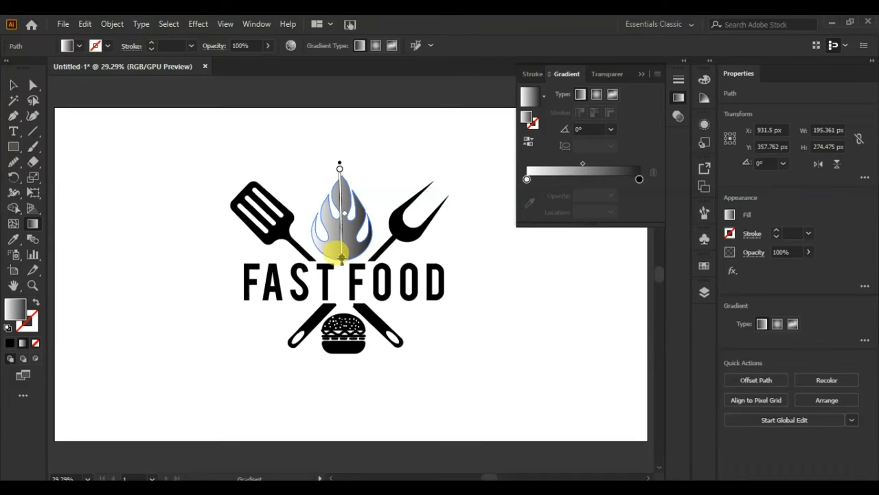
{"action": "left_click_drag", "start_coordinate": [342, 259], "coordinate": [342, 262]}
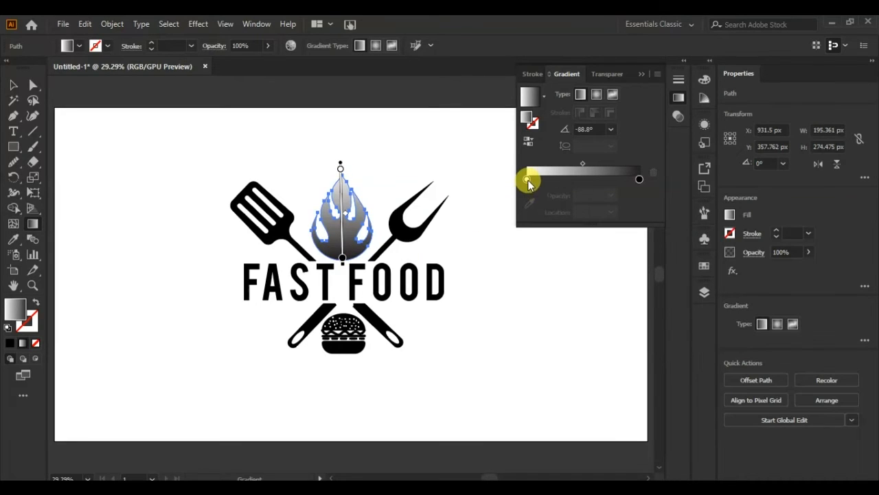
- Make the flame gradient's starting stop yellow and add a light orange stop near the middle, at 51.68%
{"action": "left_click", "coordinate": [527, 180]}
{"action": "double_click", "coordinate": [527, 180]}
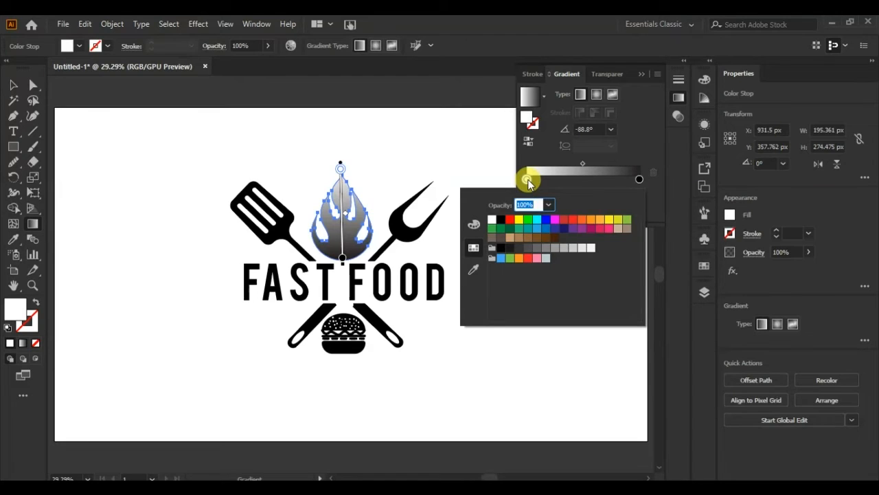
{"action": "left_click", "coordinate": [518, 221]}
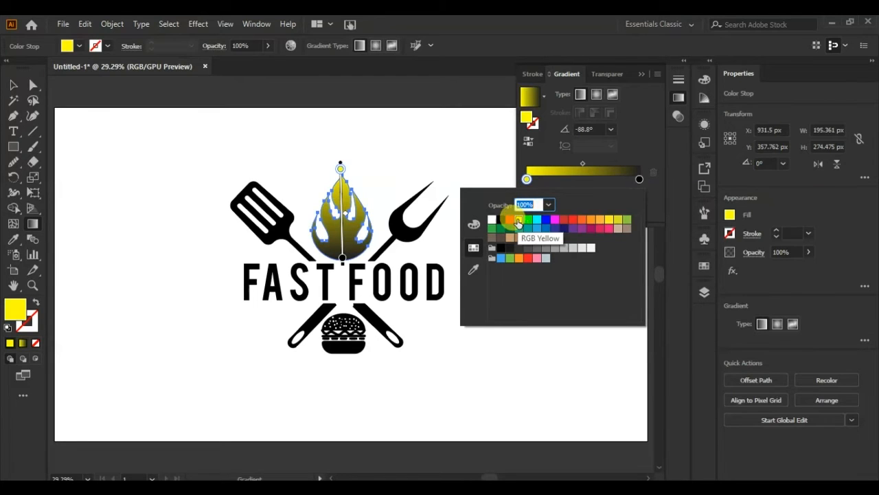
{"action": "left_click", "coordinate": [640, 179]}
{"action": "double_click", "coordinate": [638, 182]}
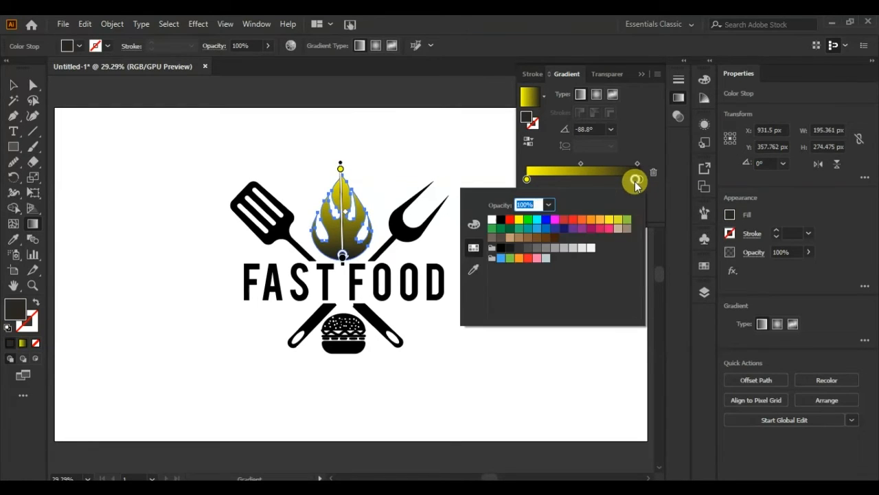
{"action": "left_click_drag", "start_coordinate": [632, 180], "coordinate": [586, 183]}
{"action": "double_click", "coordinate": [586, 182]}
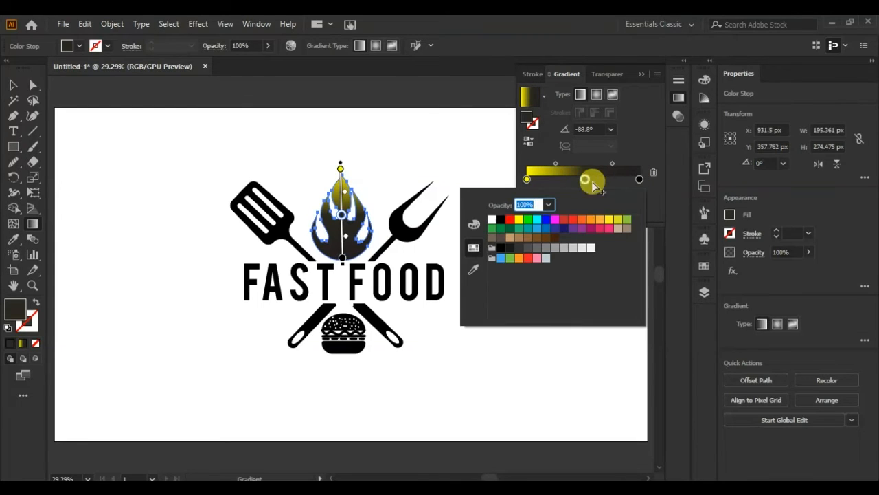
{"action": "left_click", "coordinate": [600, 220]}
- Color the flame gradient's end stop deep orange
{"action": "left_click", "coordinate": [636, 181]}
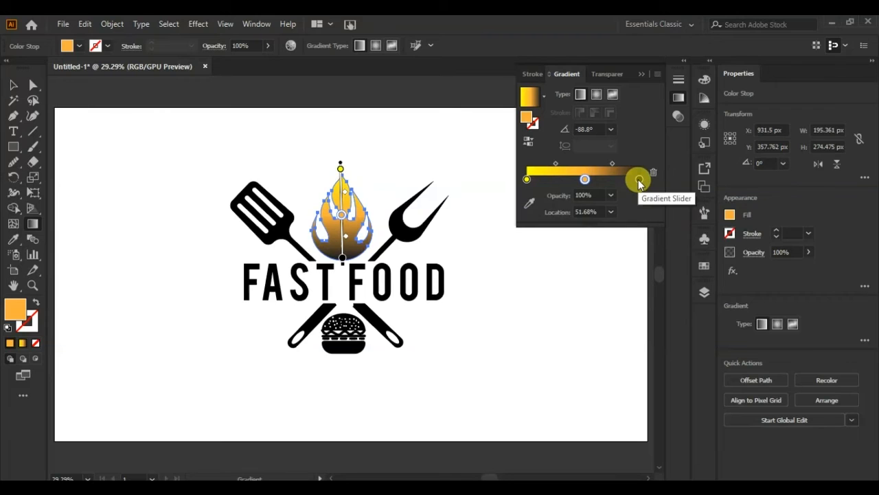
{"action": "double_click", "coordinate": [638, 179]}
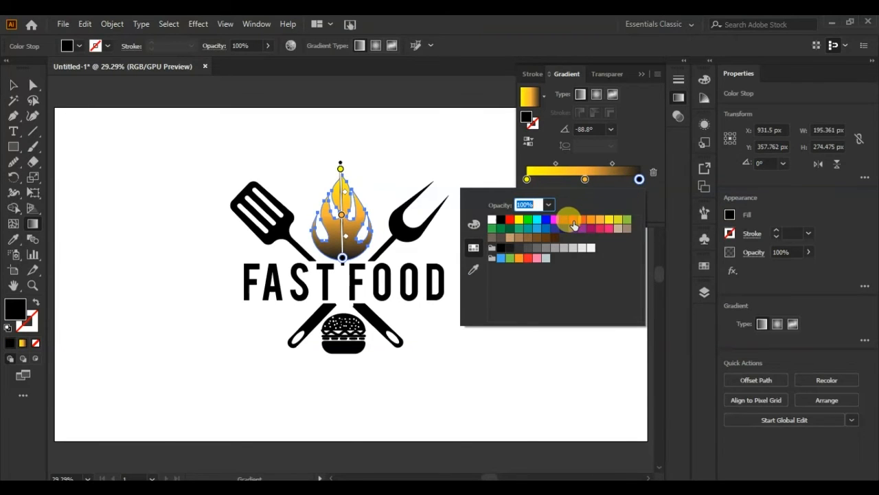
{"action": "left_click", "coordinate": [573, 221]}
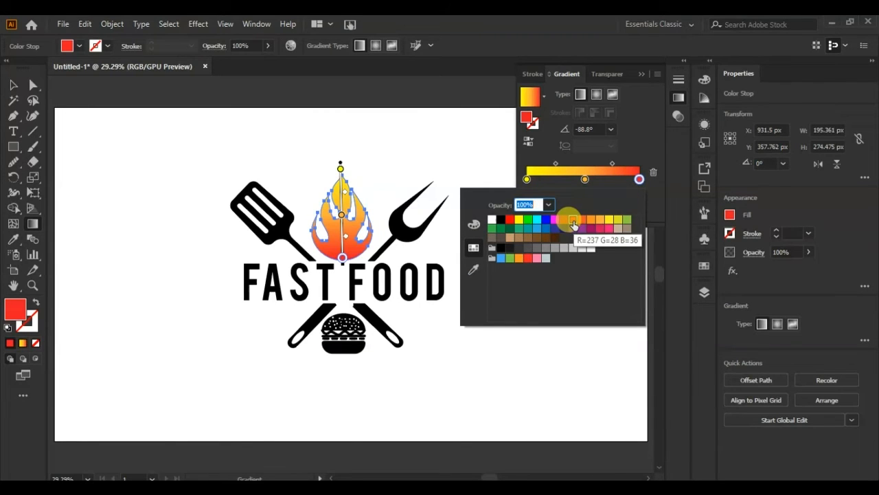
{"action": "left_click", "coordinate": [582, 219]}
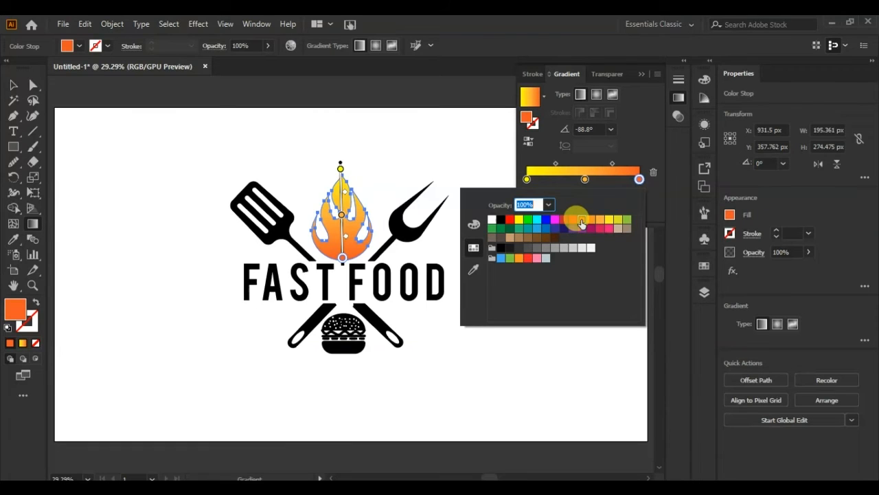
{"action": "left_click", "coordinate": [461, 148]}
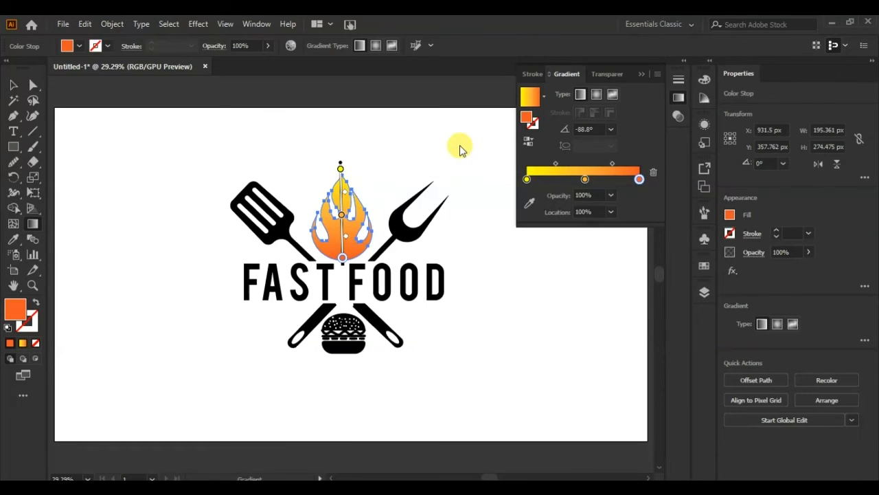
{"action": "left_click", "coordinate": [644, 75]}
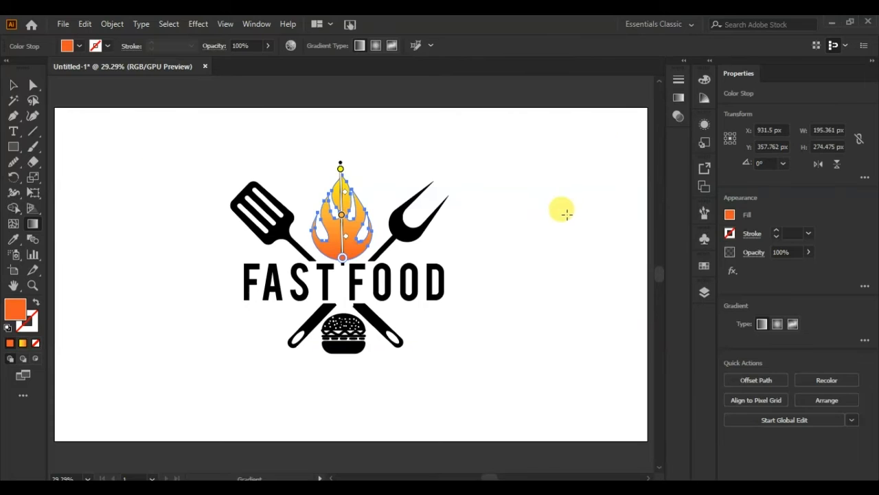
{"action": "left_click", "coordinate": [18, 95]}
{"action": "left_click", "coordinate": [204, 318]}
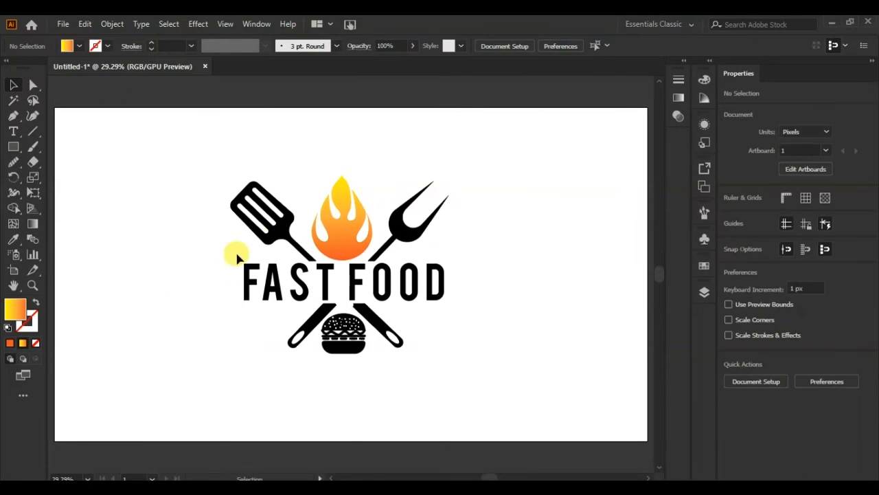
- Fill the spatula and fork group with a medium grey swatch
{"action": "left_click", "coordinate": [268, 237]}
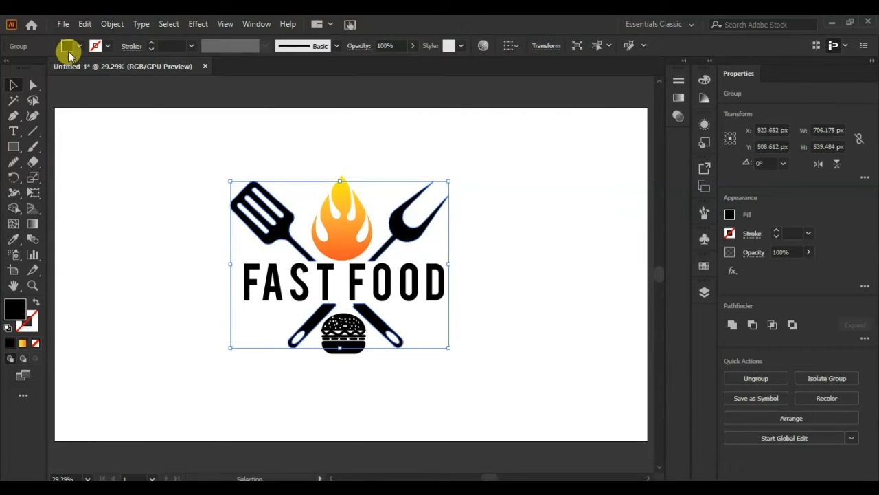
{"action": "left_click", "coordinate": [67, 46]}
{"action": "left_click", "coordinate": [63, 107]}
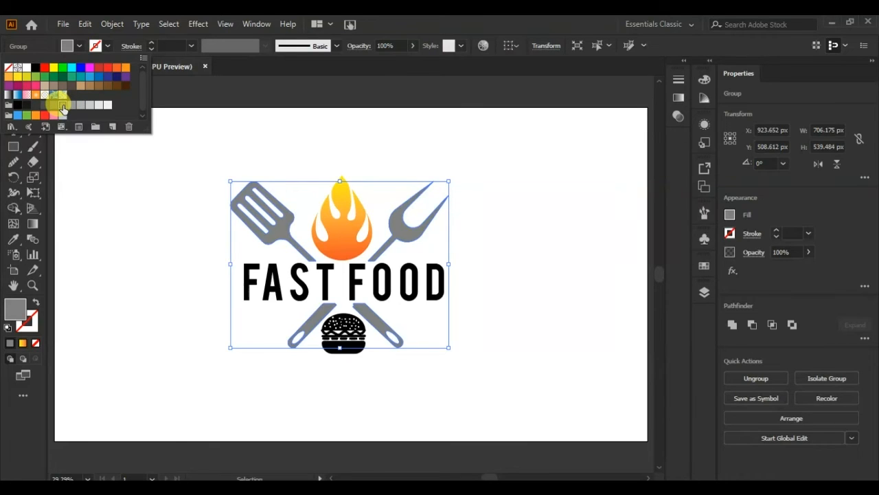
{"action": "left_click", "coordinate": [108, 229]}
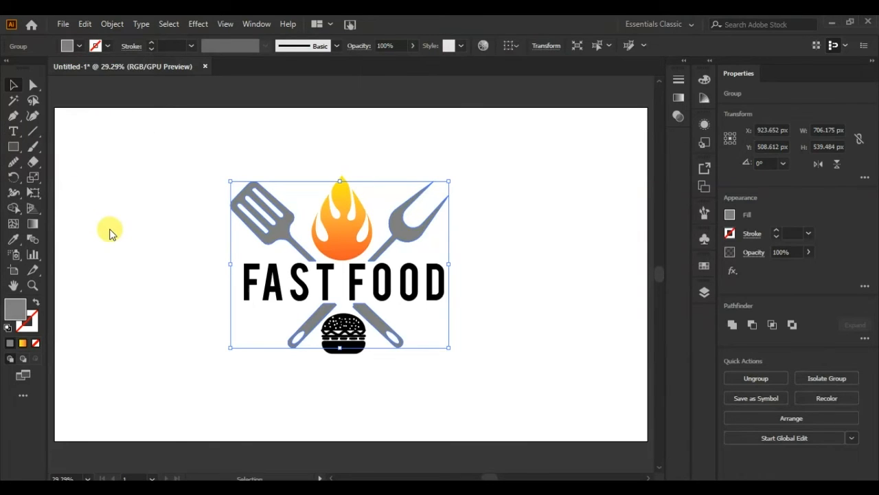
{"action": "left_click", "coordinate": [107, 229]}
- Draw a curved highlight path along the spatula head's shoulder with a white 4 pt stroke and no fill
{"action": "key", "text": "ctrl+plus"}
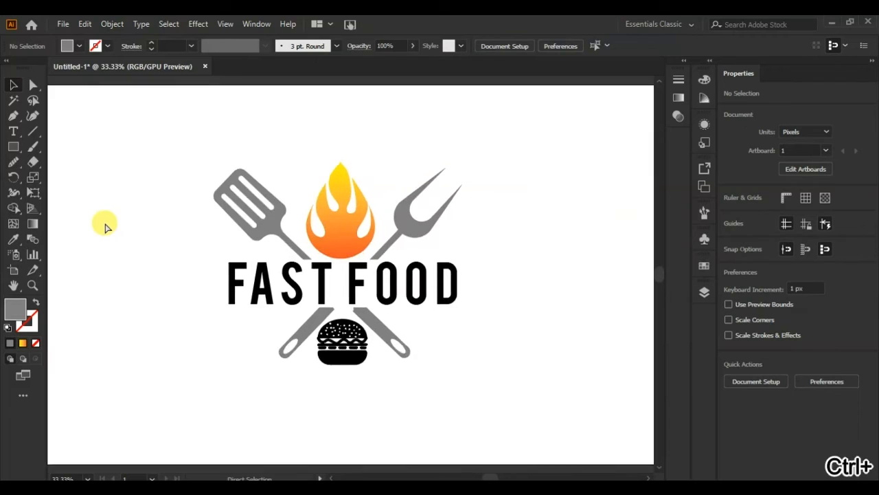
{"action": "key", "text": "ctrl+plus"}
{"action": "left_click", "coordinate": [12, 115]}
{"action": "left_click", "coordinate": [242, 164]}
{"action": "left_click_drag", "start_coordinate": [243, 183], "coordinate": [234, 192]}
{"action": "key", "text": "ctrl+z"}
{"action": "left_click", "coordinate": [243, 204]}
{"action": "key", "text": "shift+x"}
{"action": "left_click", "coordinate": [95, 46]}
{"action": "left_click", "coordinate": [36, 71]}
{"action": "triple_click", "coordinate": [151, 43]}
- Apply Width Profile 1 to the spatula highlight, expand its appearance and reduce its opacity to 56%
{"action": "left_click", "coordinate": [265, 46]}
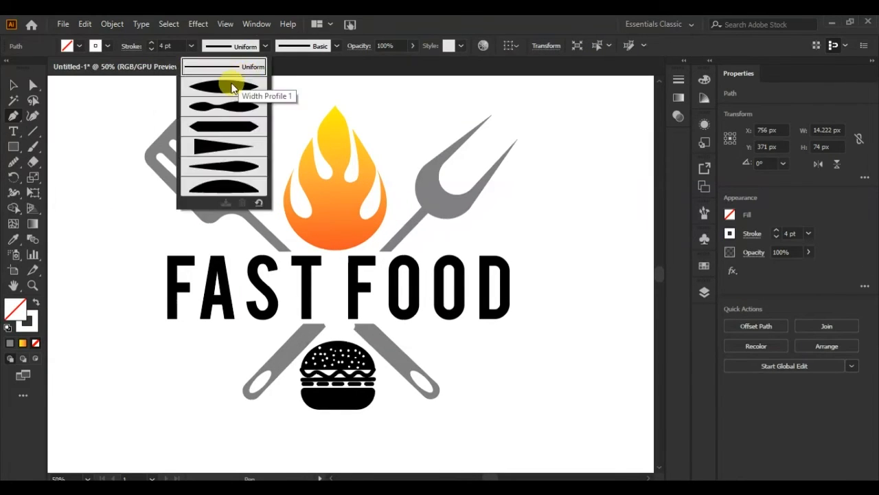
{"action": "left_click", "coordinate": [232, 86]}
{"action": "left_click", "coordinate": [112, 24]}
{"action": "left_click", "coordinate": [145, 165]}
{"action": "left_click", "coordinate": [808, 252]}
{"action": "left_click_drag", "start_coordinate": [808, 268], "coordinate": [787, 268]}
{"action": "left_click", "coordinate": [101, 130]}
- Draw a curved white highlight path along the base of the fork head and adjust its anchors to follow the curve
{"action": "left_click", "coordinate": [13, 116]}
{"action": "left_click", "coordinate": [433, 169]}
{"action": "left_click_drag", "start_coordinate": [456, 216], "coordinate": [504, 242]}
{"action": "left_click", "coordinate": [36, 302]}
{"action": "left_click", "coordinate": [33, 85]}
{"action": "left_click", "coordinate": [455, 216]}
{"action": "left_click_drag", "start_coordinate": [407, 191], "coordinate": [404, 207]}
{"action": "left_click_drag", "start_coordinate": [455, 217], "coordinate": [452, 212]}
{"action": "left_click_drag", "start_coordinate": [400, 204], "coordinate": [410, 206]}
- Thicken the fork highlight's stroke, taper it with Width Profile 1 and expand its appearance
{"action": "left_click", "coordinate": [17, 86]}
{"action": "triple_click", "coordinate": [152, 43]}
- Draw a white highlight on the spatula's handle with Width Profile 1, expand it, and place a matching highlight on the fork's handle
{"action": "triple_click", "coordinate": [151, 43]}
{"action": "left_click", "coordinate": [265, 46]}
{"action": "left_click", "coordinate": [232, 86]}
{"action": "left_click", "coordinate": [112, 24]}
{"action": "left_click", "coordinate": [145, 165]}
{"action": "left_click", "coordinate": [613, 252]}
- Draw a straight white highlight along the spatula head's outer edge, give it a tapered width profile and expand it
{"action": "left_click", "coordinate": [13, 116]}
{"action": "left_click", "coordinate": [157, 169]}
{"action": "left_click", "coordinate": [200, 212]}
{"action": "left_click", "coordinate": [36, 303]}
{"action": "left_click", "coordinate": [266, 46]}
{"action": "left_click", "coordinate": [112, 24]}
{"action": "left_click", "coordinate": [158, 184]}
{"action": "left_click", "coordinate": [81, 212]}
{"action": "left_click", "coordinate": [369, 333]}
{"action": "left_click", "coordinate": [404, 365]}
{"action": "left_click", "coordinate": [470, 363]}
{"action": "key", "text": "ctrl+z"}
{"action": "left_click", "coordinate": [35, 302]}
{"action": "triple_click", "coordinate": [152, 44]}
{"action": "left_click", "coordinate": [266, 46]}
{"action": "left_click", "coordinate": [232, 87]}
{"action": "left_click", "coordinate": [112, 24]}
{"action": "left_click", "coordinate": [160, 185]}
{"action": "left_click_drag", "start_coordinate": [386, 349], "coordinate": [292, 347]}
{"action": "left_click", "coordinate": [169, 342]}
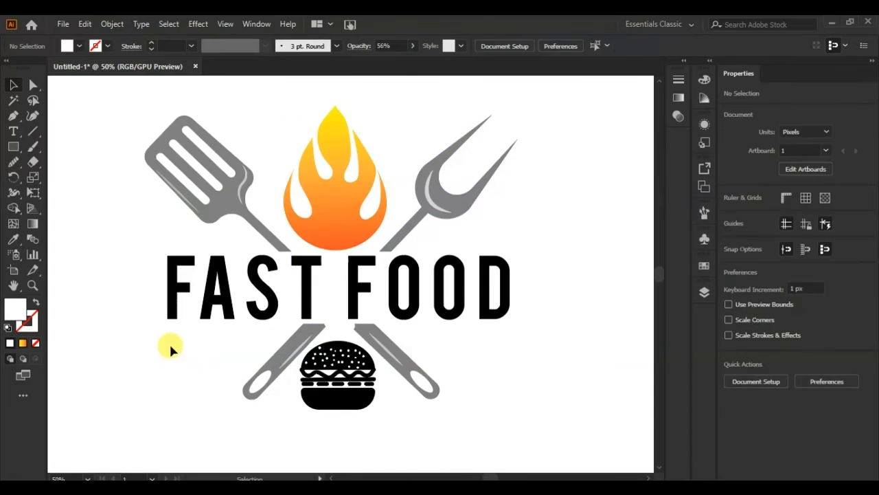
- Convert the FAST FOOD text to outlines and sample the flame's gradient onto it with the Eyedropper
{"action": "right_click", "coordinate": [208, 296]}
{"action": "left_click", "coordinate": [290, 120]}
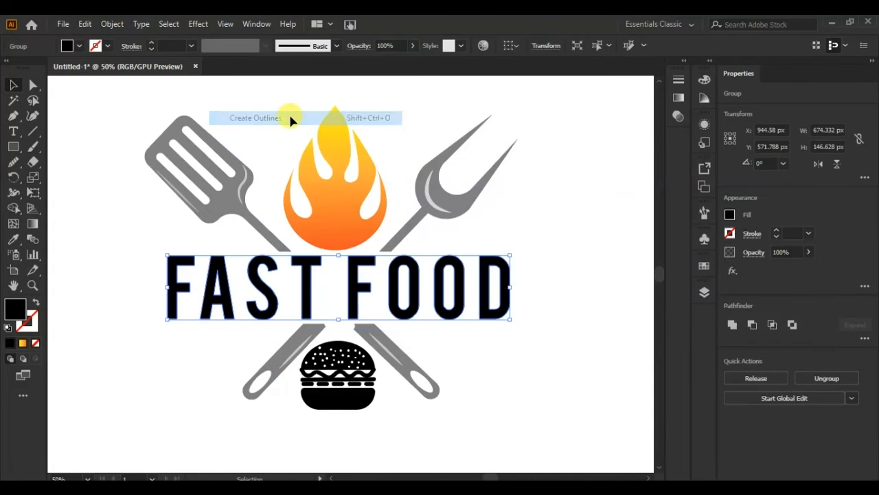
{"action": "left_click", "coordinate": [14, 239]}
{"action": "left_click", "coordinate": [316, 209]}
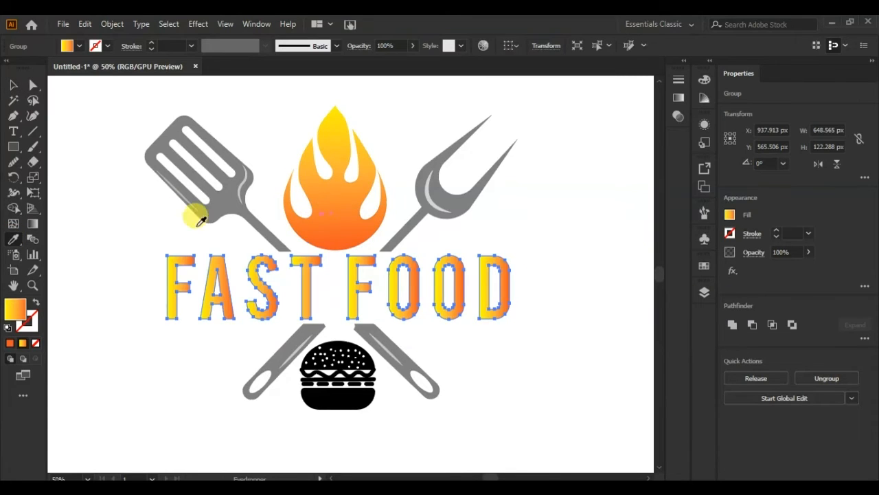
{"action": "left_click", "coordinate": [11, 88]}
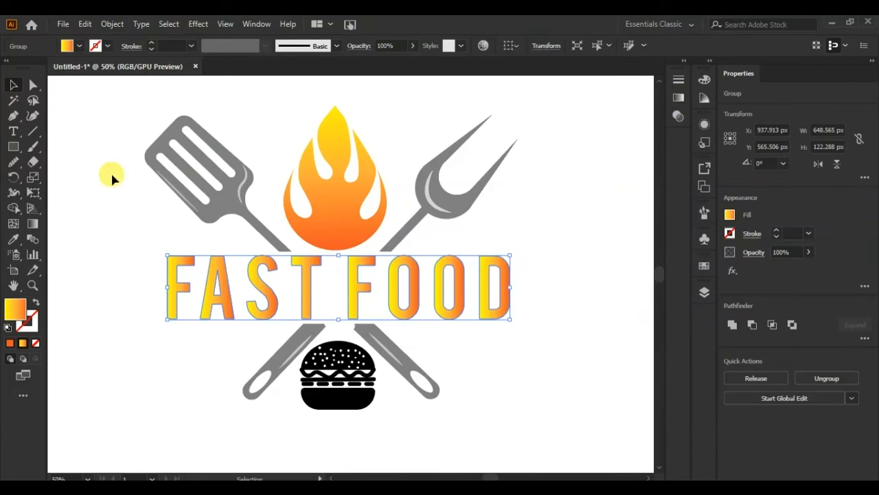
- Set the FAST FOOD gradient angle to -83° so yellow runs down to orange
{"action": "left_click", "coordinate": [30, 233]}
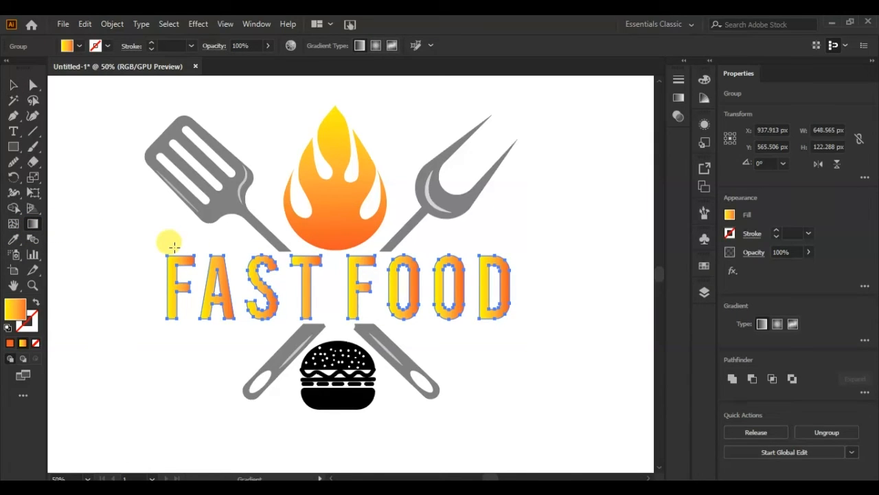
{"action": "left_click", "coordinate": [865, 342]}
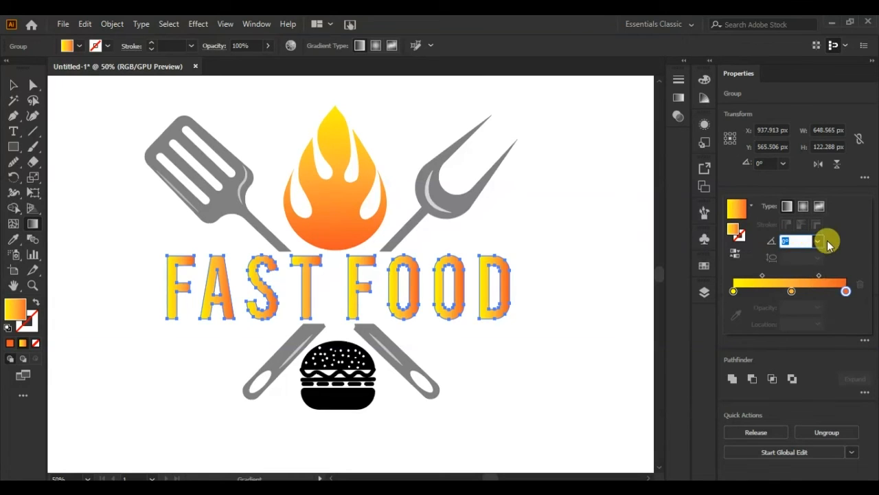
{"action": "scroll", "coordinate": [800, 239], "scroll_direction": "down", "scroll_amount": 7}
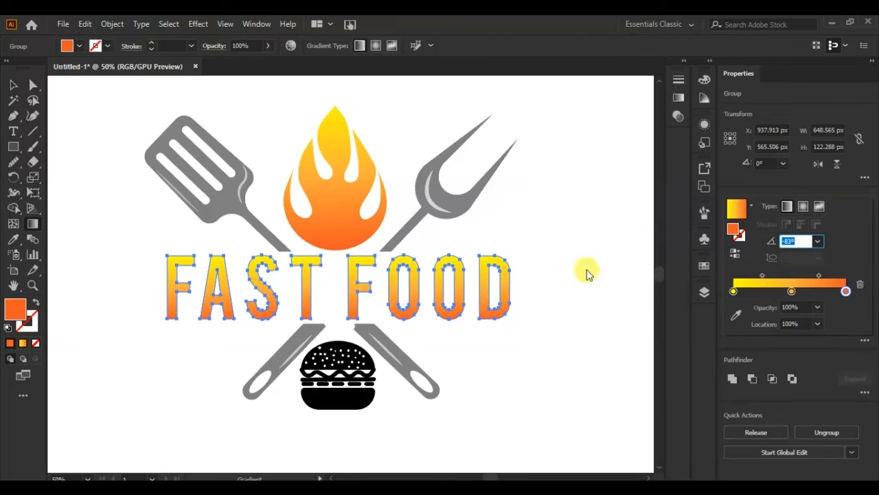
{"action": "left_click", "coordinate": [106, 209]}
{"action": "left_click", "coordinate": [102, 197]}
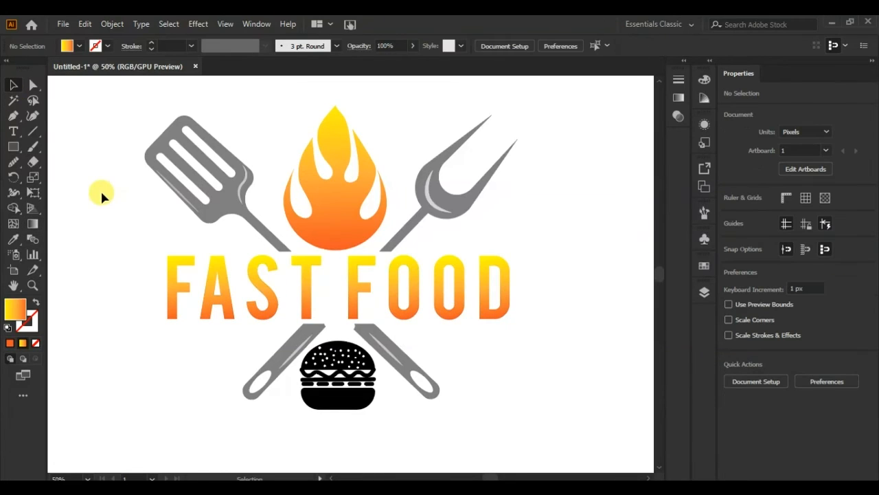
- Ungroup the burger and fill its top bun with the gradient sampled from the FAST FOOD lettering
{"action": "left_click", "coordinate": [334, 349]}
{"action": "right_click", "coordinate": [338, 351]}
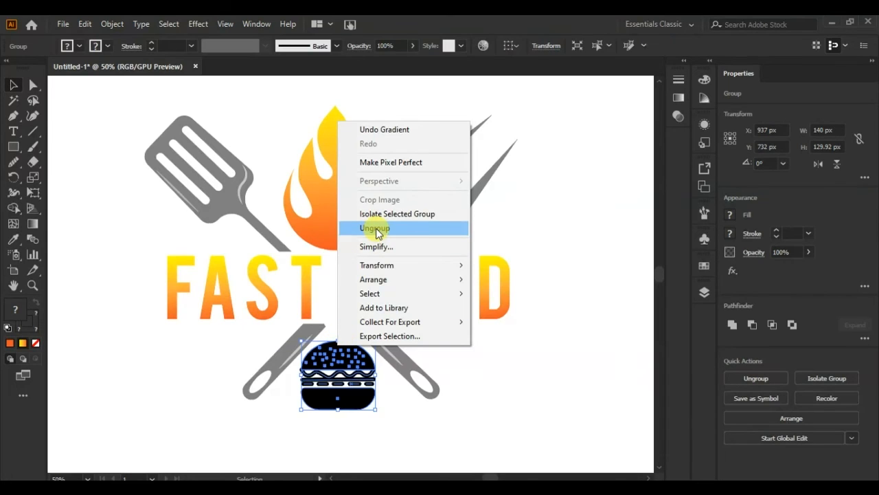
{"action": "left_click", "coordinate": [377, 228]}
{"action": "left_click", "coordinate": [565, 318]}
{"action": "left_click", "coordinate": [341, 354]}
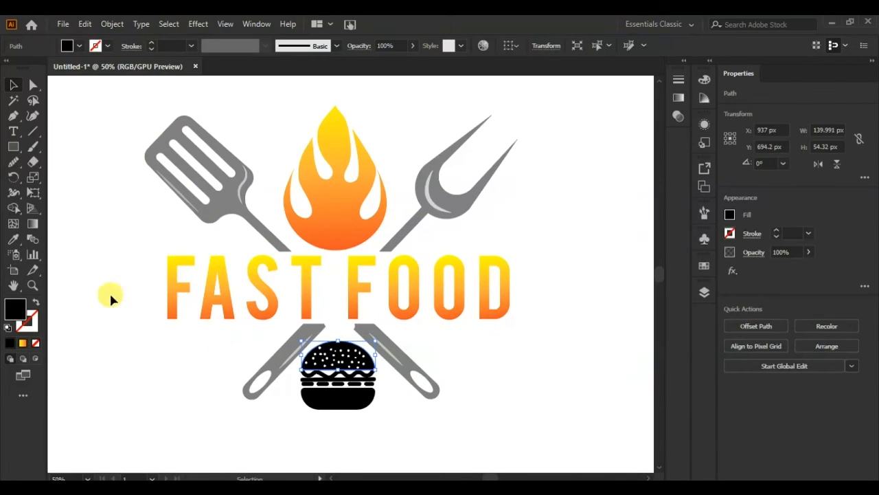
{"action": "left_click", "coordinate": [210, 260]}
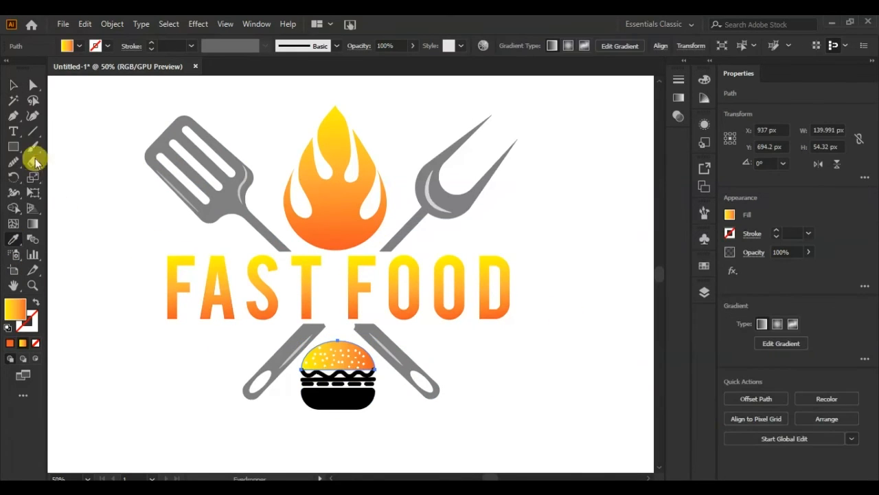
{"action": "left_click", "coordinate": [13, 85]}
{"action": "left_click", "coordinate": [73, 342]}
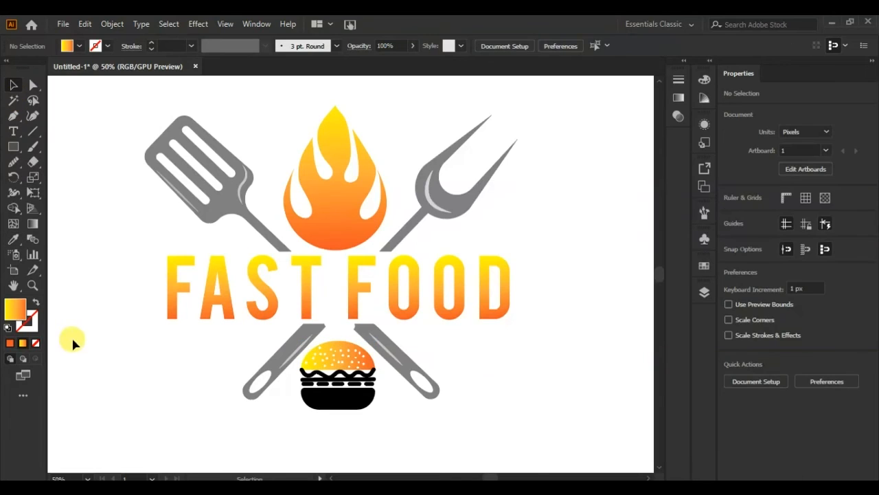
- Fill the burger's bottom bun with the gradient sampled from the FAST FOOD lettering
{"action": "left_click", "coordinate": [337, 405]}
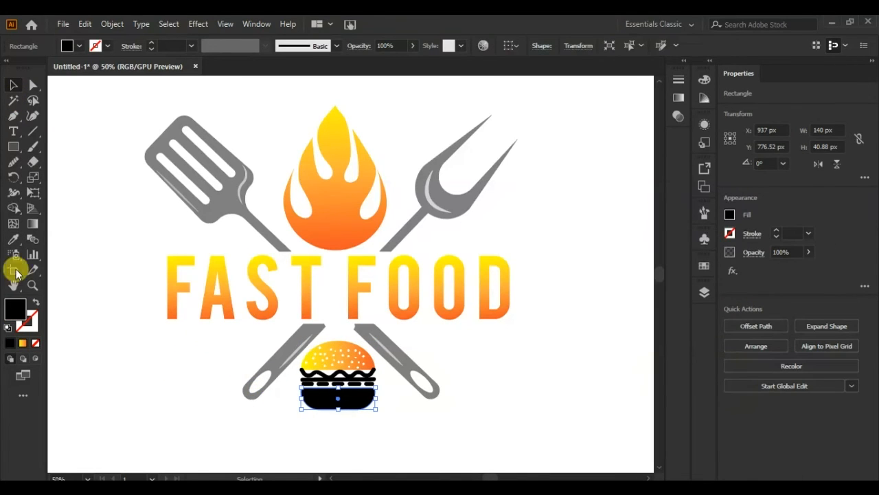
{"action": "left_click", "coordinate": [13, 239]}
{"action": "left_click", "coordinate": [206, 299]}
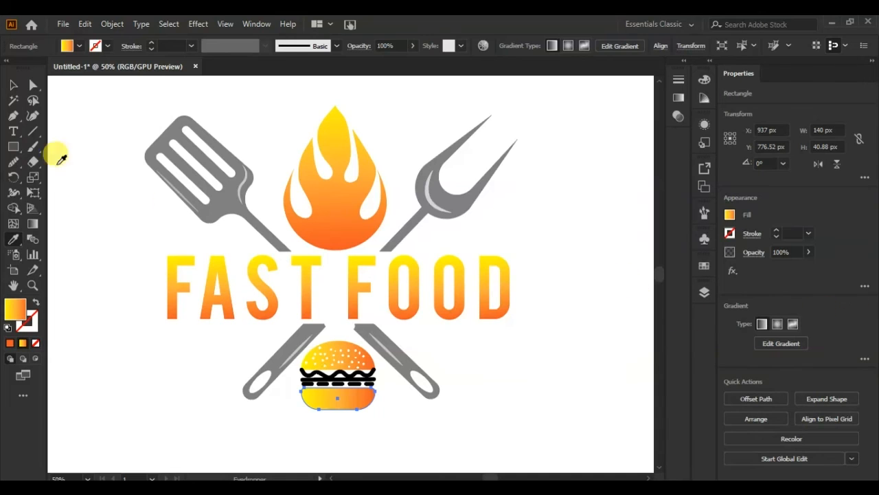
{"action": "left_click", "coordinate": [13, 85]}
{"action": "left_click", "coordinate": [57, 331]}
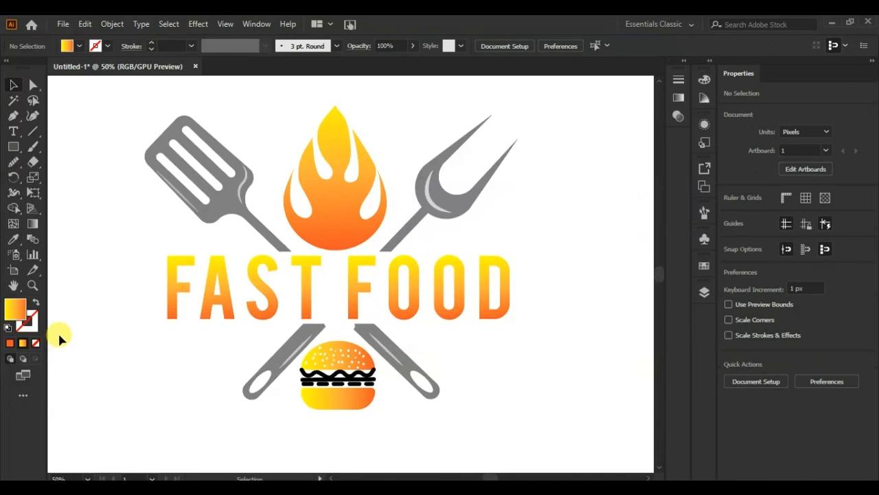
- Expand the fill and stroke of the burger's wavy line into a filled shape
{"action": "left_click", "coordinate": [307, 378]}
{"action": "left_click", "coordinate": [104, 25]}
{"action": "left_click", "coordinate": [157, 172]}
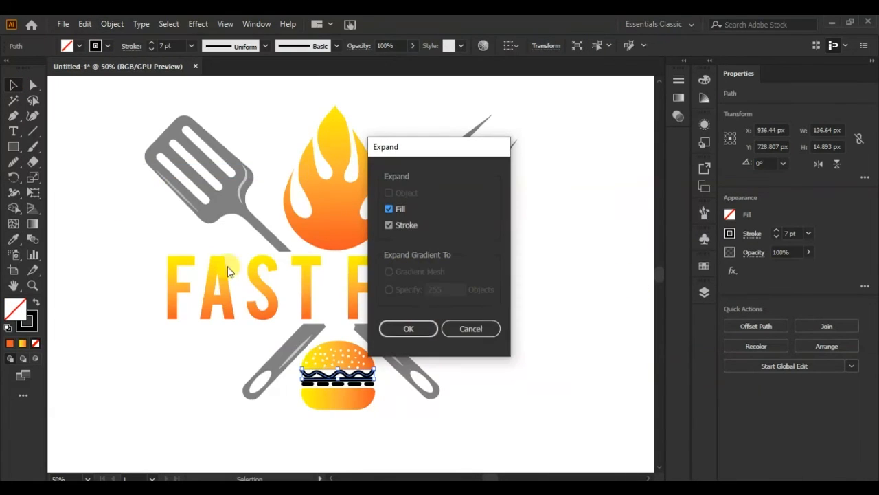
{"action": "left_click", "coordinate": [411, 328]}
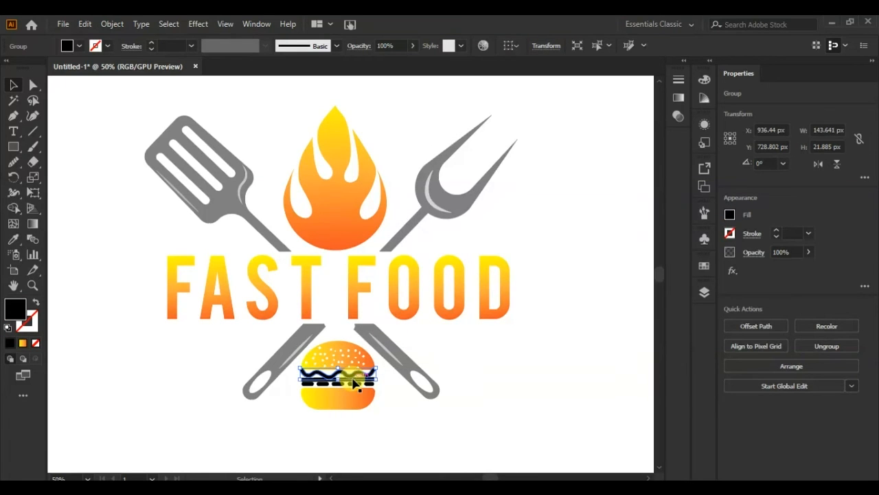
- Expand the burger's long straight line below the wavy layer into a filled shape
{"action": "key", "text": "ctrl+plus"}
{"action": "key", "text": "ctrl+plus"}
{"action": "key", "text": "ctrl+plus"}
{"action": "key", "text": "ctrl+plus"}
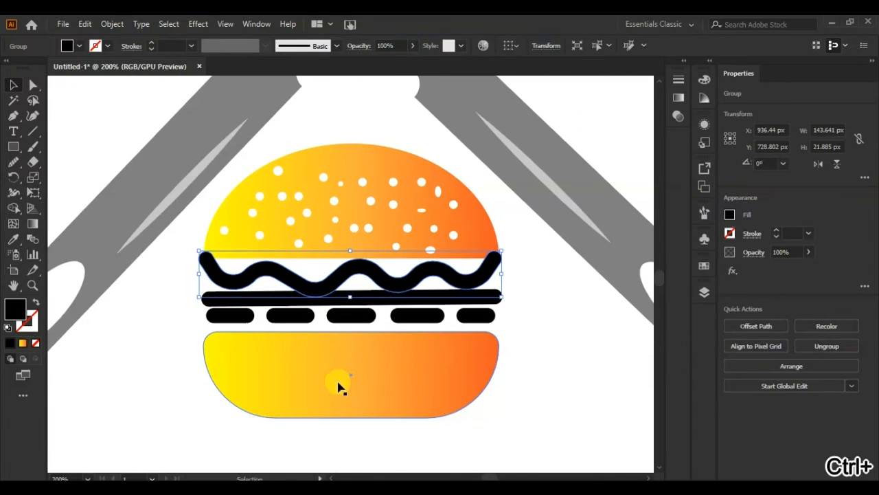
{"action": "left_click", "coordinate": [253, 301]}
{"action": "left_click", "coordinate": [112, 24]}
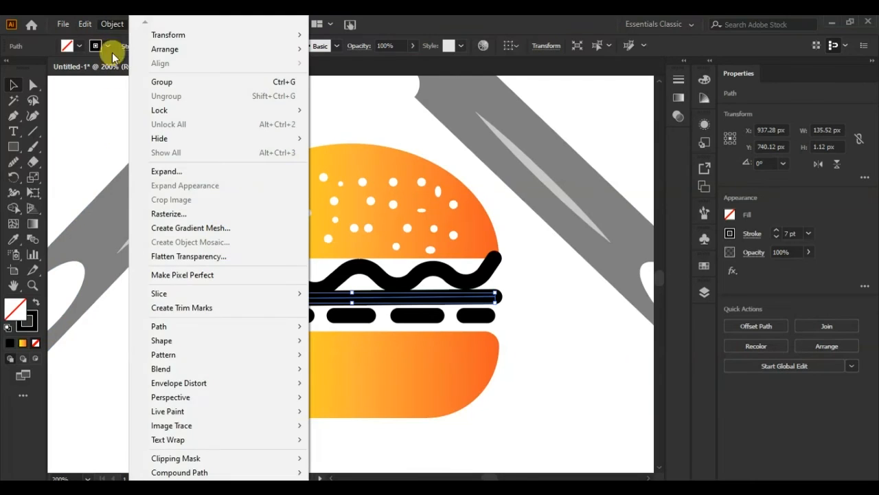
{"action": "left_click", "coordinate": [165, 172]}
{"action": "left_click", "coordinate": [397, 330]}
{"action": "left_click", "coordinate": [169, 362]}
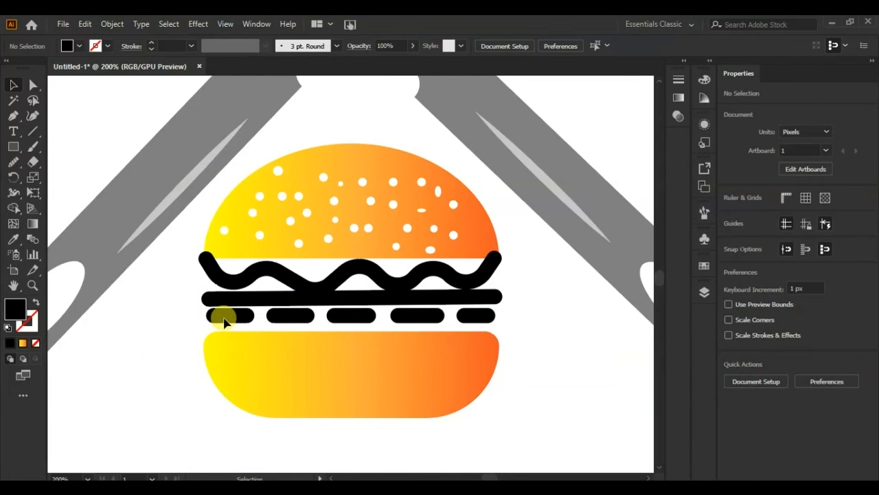
- Select the five short dashes above the burger's bottom bun and expand them into filled shapes
{"action": "left_click", "coordinate": [234, 316]}
{"action": "left_click", "coordinate": [295, 316], "text": "shift"}
{"action": "left_click", "coordinate": [352, 317], "text": "shift"}
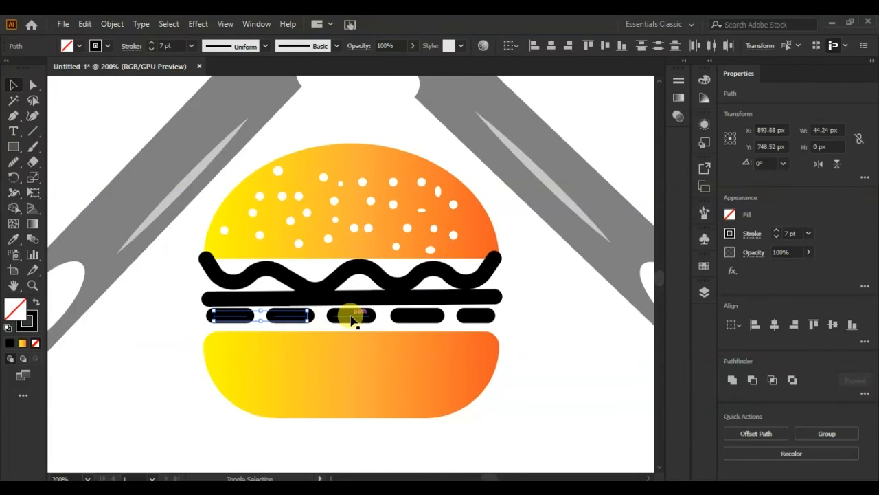
{"action": "left_click", "coordinate": [417, 316], "text": "shift"}
{"action": "left_click", "coordinate": [476, 316], "text": "shift"}
{"action": "left_click", "coordinate": [84, 24]}
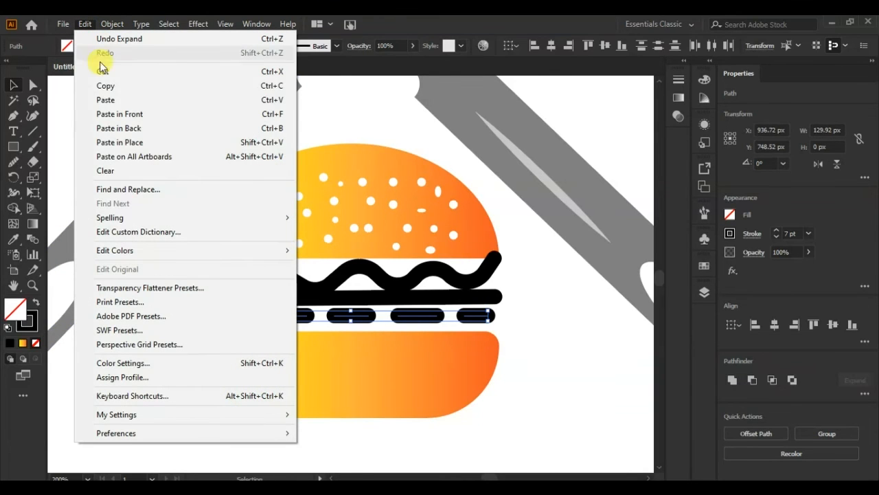
{"action": "mouse_move", "coordinate": [110, 24]}
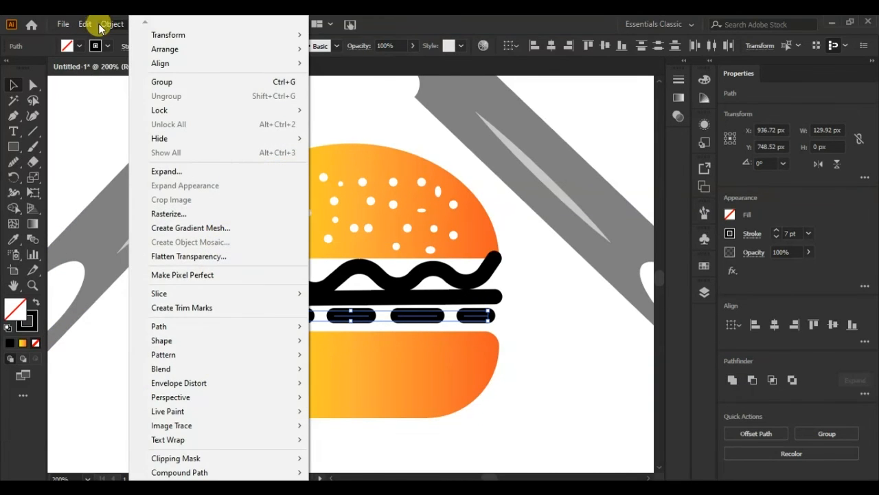
{"action": "left_click", "coordinate": [178, 178]}
{"action": "left_click", "coordinate": [418, 328]}
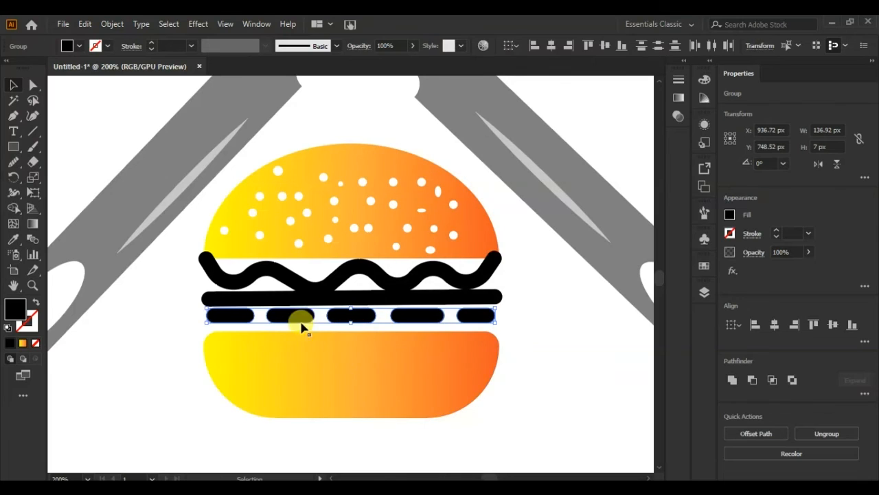
- Fill the burger's wavy layer with a dark red swatch
{"action": "left_click", "coordinate": [239, 282]}
{"action": "left_click", "coordinate": [79, 46]}
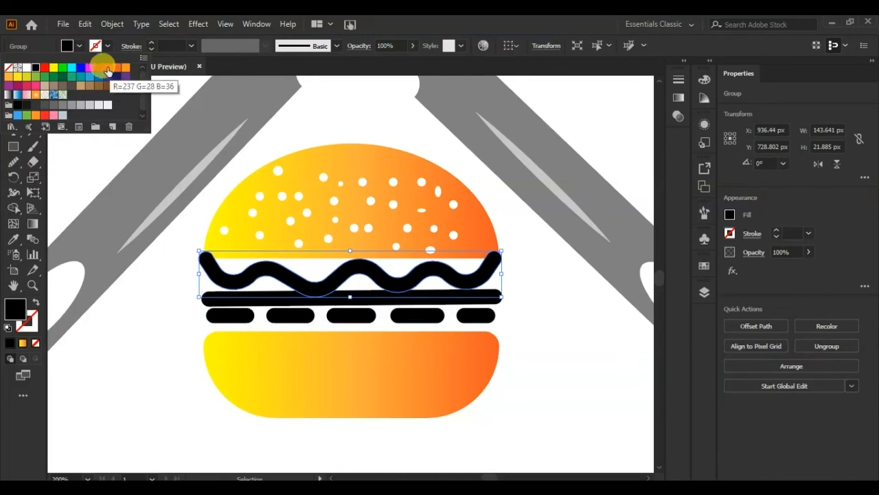
{"action": "left_click", "coordinate": [137, 324]}
{"action": "left_click", "coordinate": [137, 323]}
- Send the red wavy layer to the back and narrow both its ends to match the top bun's width
{"action": "right_click", "coordinate": [255, 282]}
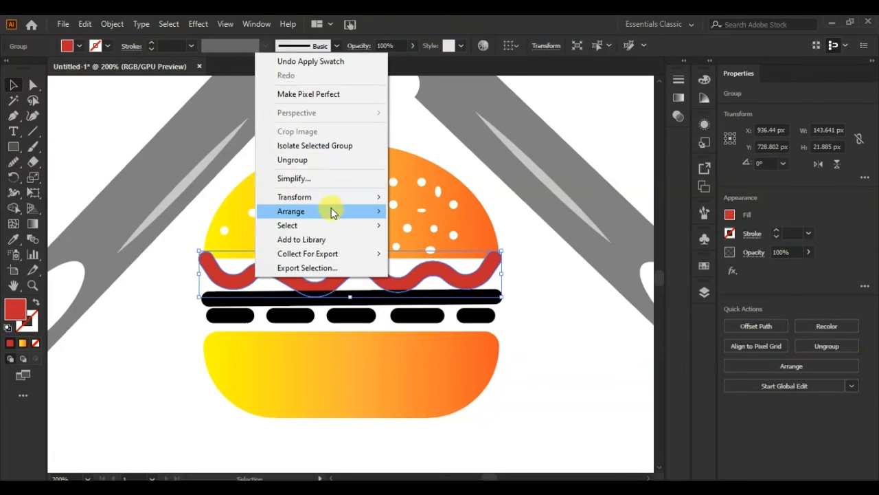
{"action": "mouse_move", "coordinate": [334, 209]}
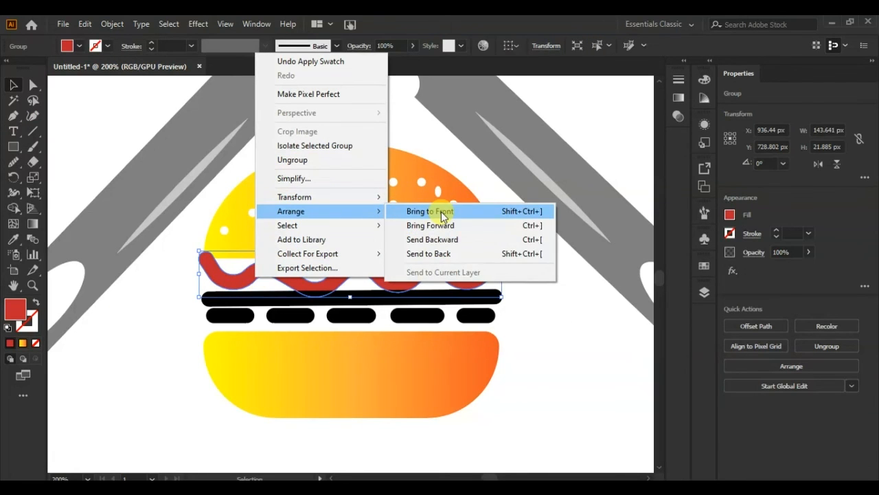
{"action": "left_click", "coordinate": [448, 254]}
{"action": "left_click", "coordinate": [172, 256]}
{"action": "left_click", "coordinate": [198, 274]}
{"action": "left_click_drag", "start_coordinate": [198, 274], "coordinate": [202, 274]}
{"action": "mouse_move", "coordinate": [500, 274]}
{"action": "left_mouse_down"}
{"action": "mouse_move", "coordinate": [492, 269]}
{"action": "mouse_move", "coordinate": [499, 273]}
{"action": "left_mouse_up"}
{"action": "left_click", "coordinate": [524, 276]}
- Fill the burger's long straight layer with a yellow swatch
{"action": "left_click", "coordinate": [367, 303]}
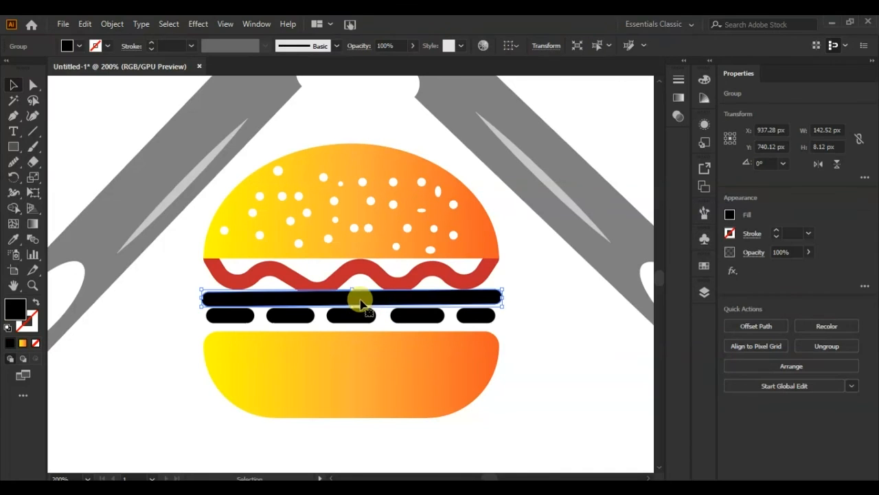
{"action": "left_click", "coordinate": [80, 46]}
{"action": "left_click", "coordinate": [63, 71]}
{"action": "left_click", "coordinate": [131, 330]}
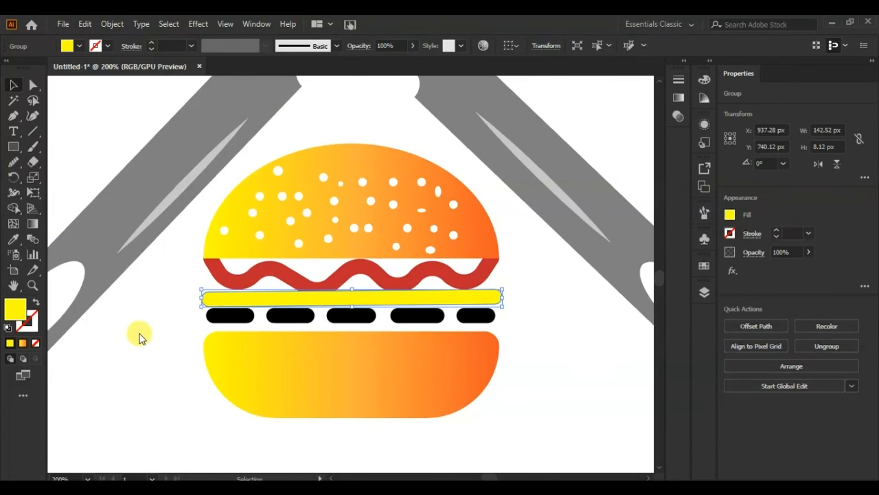
{"action": "left_click", "coordinate": [142, 335]}
- Group the five dashes above the bottom bun and fill them with a light green swatch
{"action": "left_click", "coordinate": [482, 319]}
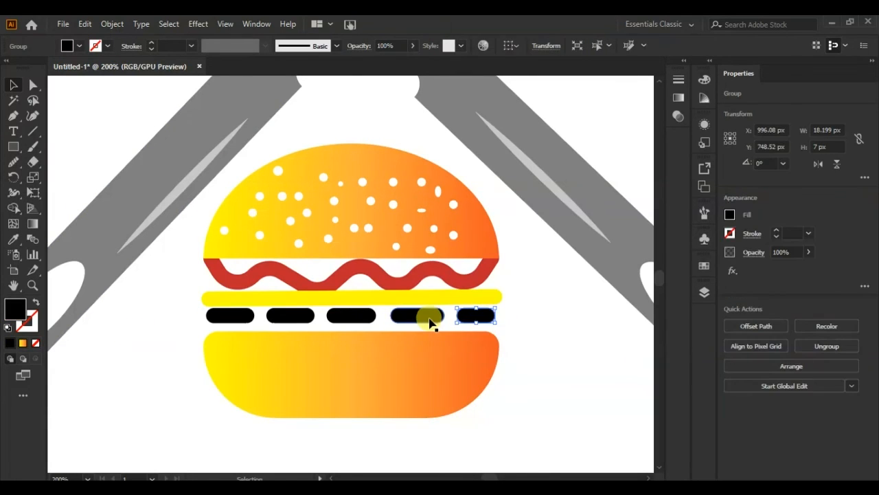
{"action": "left_click", "coordinate": [401, 320], "text": "shift"}
{"action": "left_click", "coordinate": [352, 319], "text": "shift"}
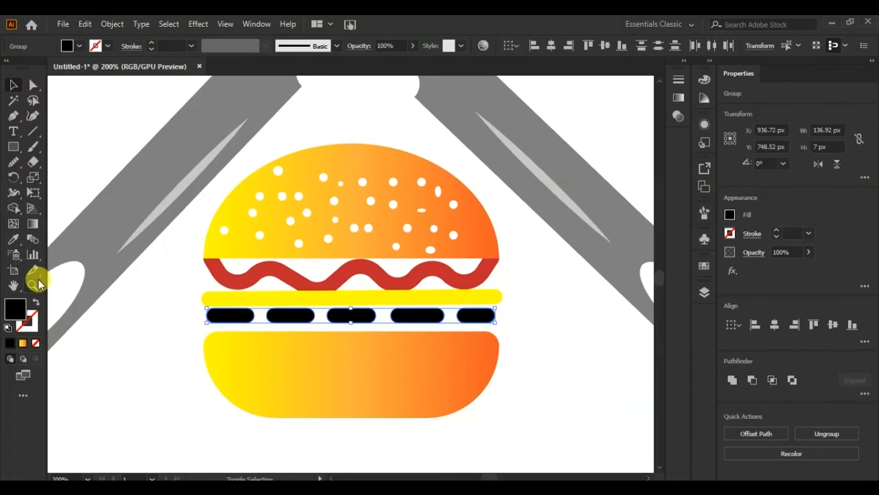
{"action": "right_click", "coordinate": [427, 314]}
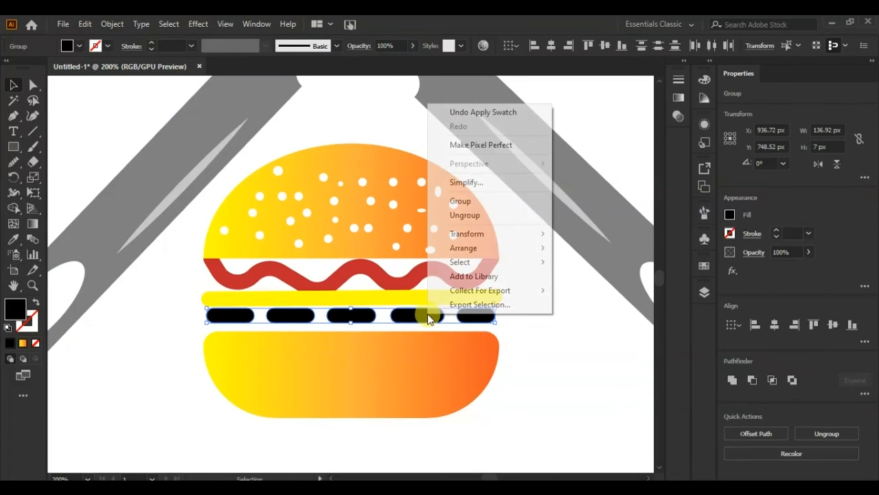
{"action": "left_click", "coordinate": [492, 198]}
{"action": "left_click", "coordinate": [80, 46]}
{"action": "left_click", "coordinate": [36, 77]}
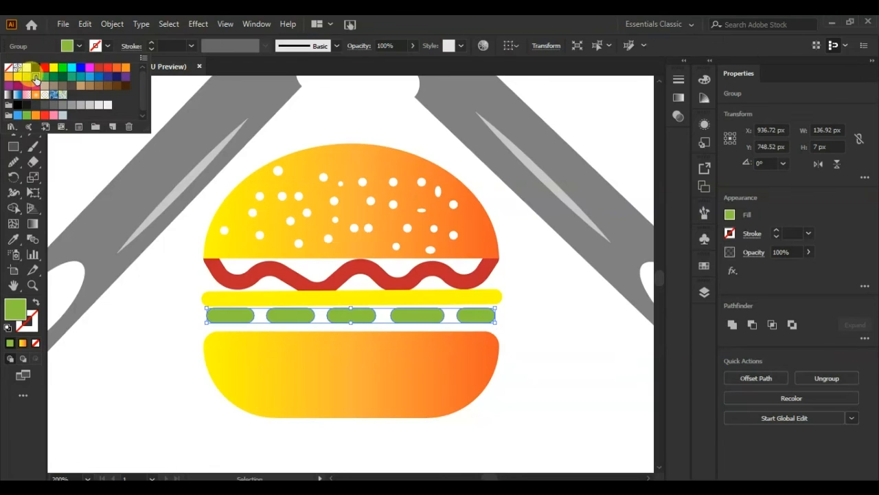
{"action": "left_click", "coordinate": [164, 336]}
- Fill the burger's long straight layer with a light grey swatch
{"action": "left_click", "coordinate": [206, 301]}
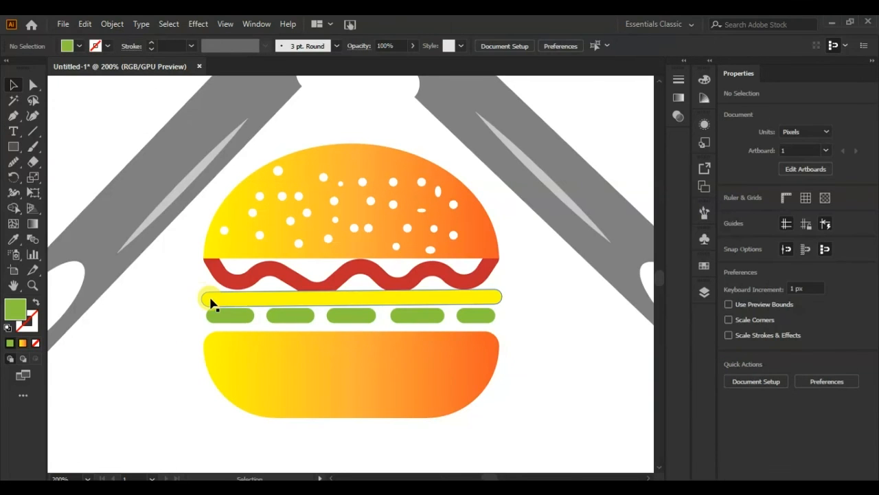
{"action": "left_click", "coordinate": [80, 46]}
{"action": "left_click", "coordinate": [99, 104]}
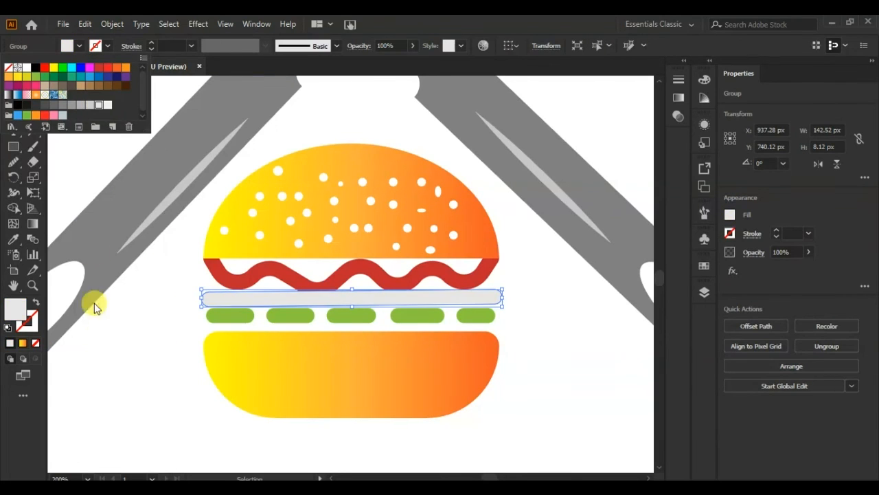
{"action": "left_click", "coordinate": [110, 343]}
{"action": "left_click", "coordinate": [137, 349]}
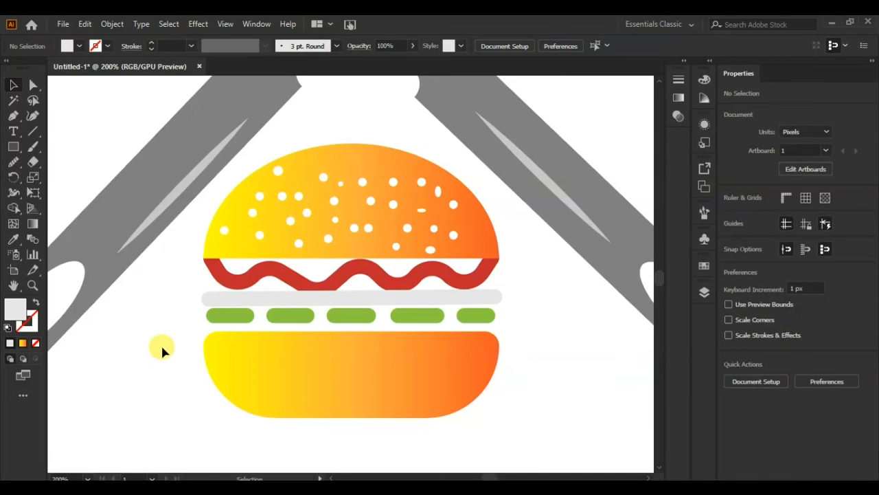
- Select all the logo artwork on the artboard and group it into one object
{"action": "key", "text": "ctrl+0"}
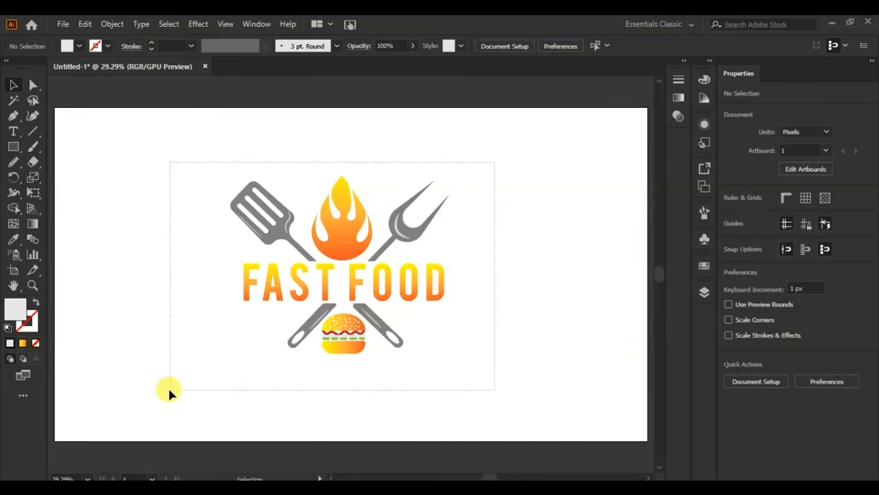
{"action": "left_click_drag", "start_coordinate": [169, 392], "coordinate": [357, 290]}
{"action": "right_click", "coordinate": [355, 290]}
{"action": "left_click", "coordinate": [388, 174]}
{"action": "left_click", "coordinate": [504, 254]}
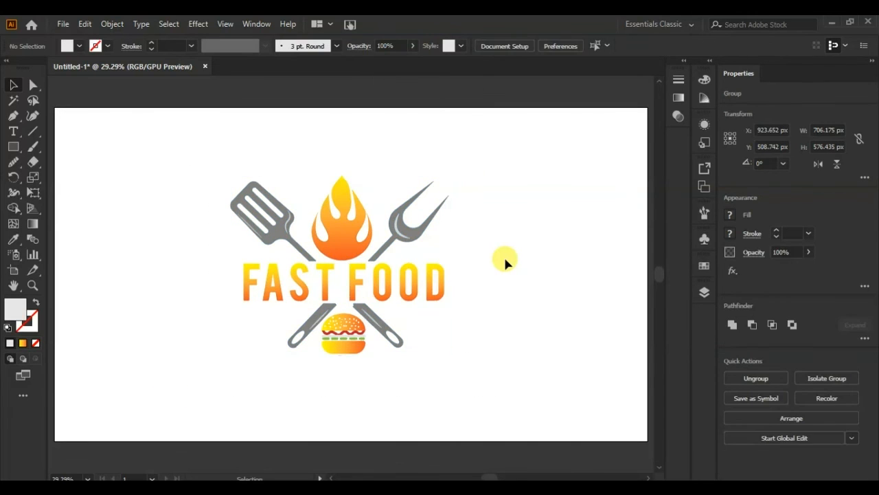